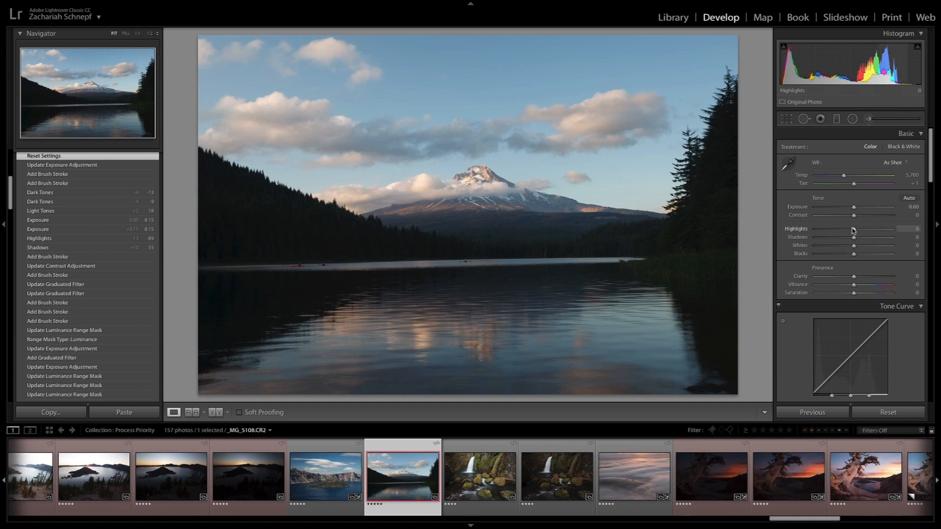
# Set the photo's basic tone adjustments to Highlights -64 and Shadows +51.
pyautogui.moveTo(853, 230); pyautogui.dragTo(829, 233)
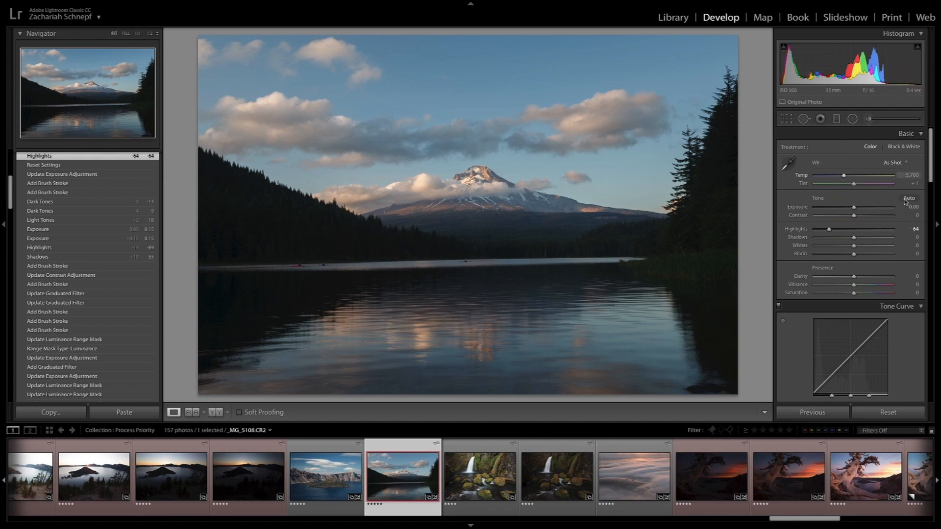
pyautogui.moveTo(854, 237); pyautogui.dragTo(875, 242)
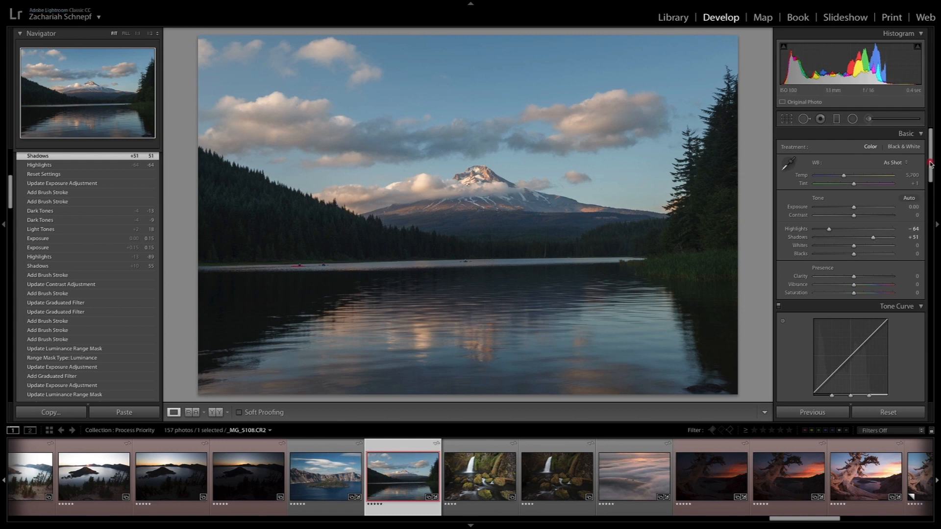
pyautogui.moveTo(930, 163); pyautogui.dragTo(930, 195)
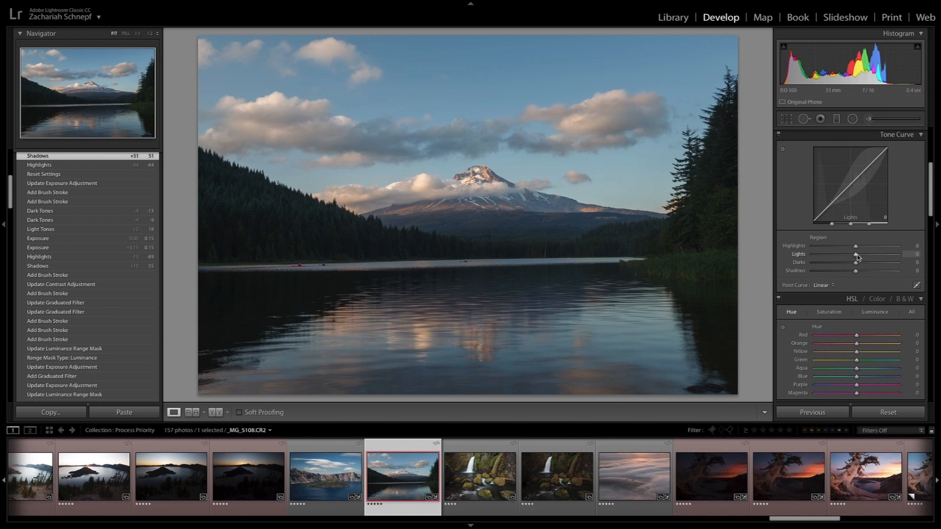
pyautogui.moveTo(930, 206); pyautogui.dragTo(927, 162)
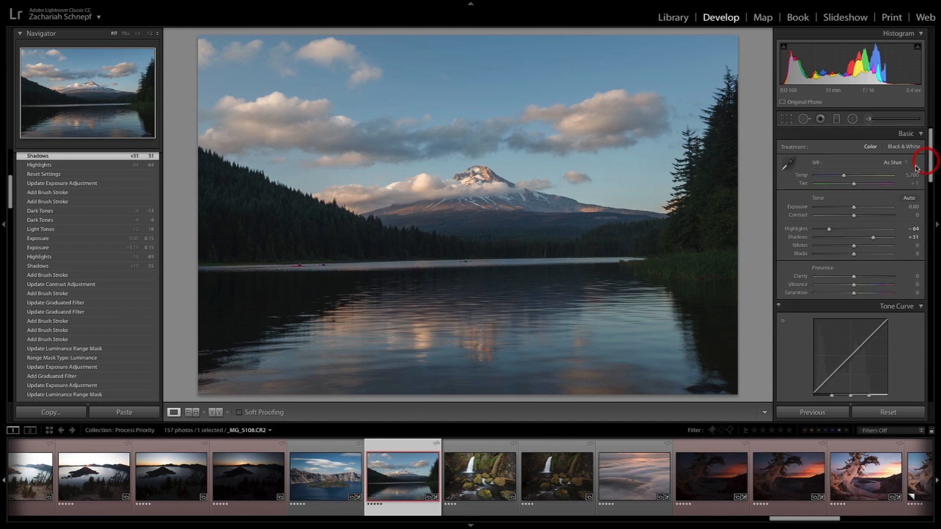
pyautogui.moveTo(854, 217)
pyautogui.mouseDown()
pyautogui.moveTo(874, 217)
pyautogui.moveTo(854, 217)
pyautogui.mouseUp()
pyautogui.doubleClick(854, 217)
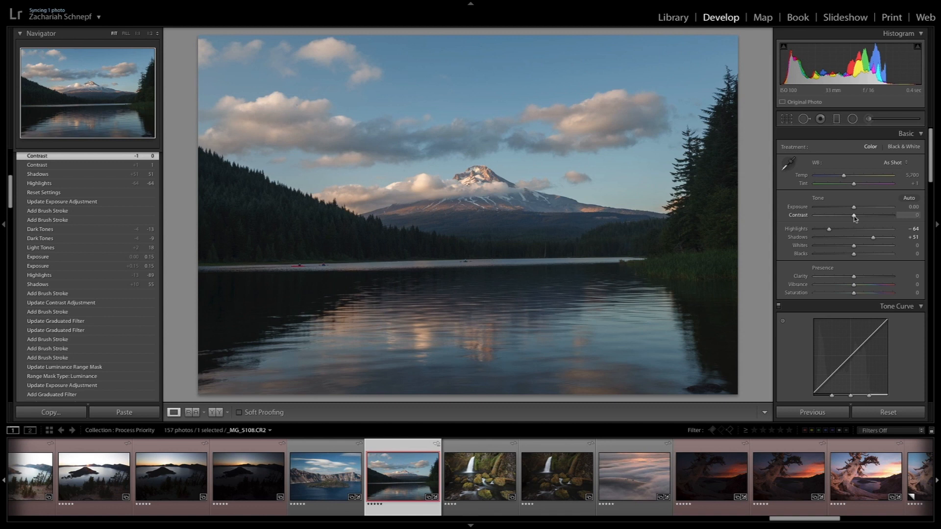
# Shape the tone curve for more midtone contrast with Lights at +19 and Darks at -9, keeping its Highlights at 0.
pyautogui.moveTo(930, 169); pyautogui.dragTo(924, 189)
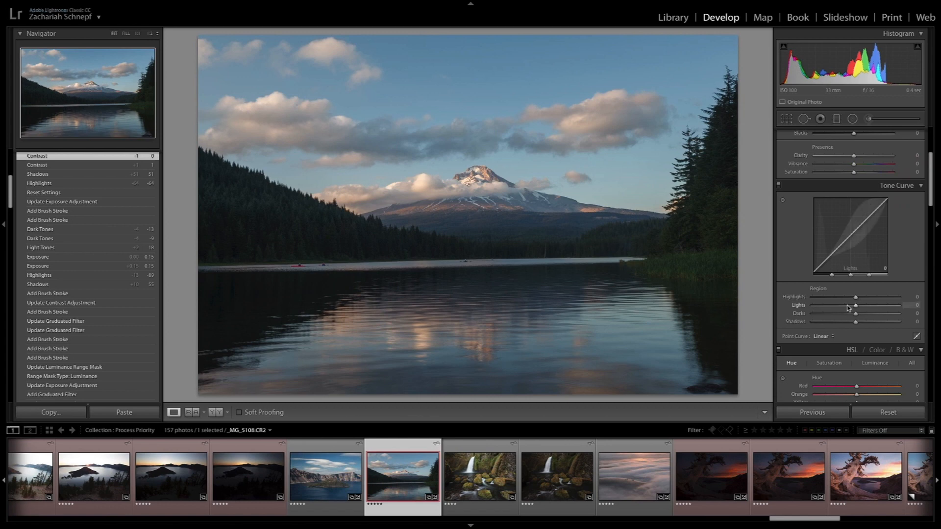
pyautogui.moveTo(855, 305)
pyautogui.mouseDown()
pyautogui.moveTo(864, 308)
pyautogui.moveTo(853, 315)
pyautogui.mouseUp()
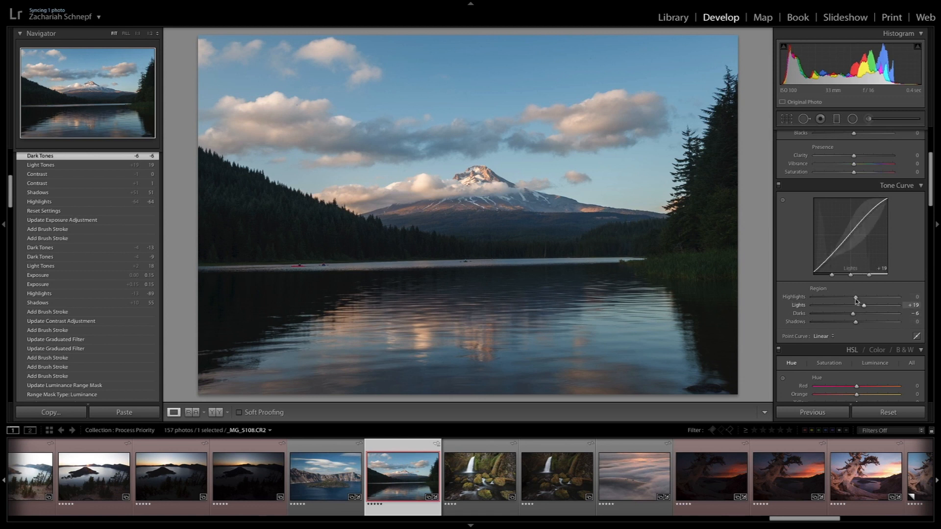
pyautogui.moveTo(856, 299)
pyautogui.mouseDown()
pyautogui.moveTo(844, 299)
pyautogui.moveTo(854, 301)
pyautogui.mouseUp()
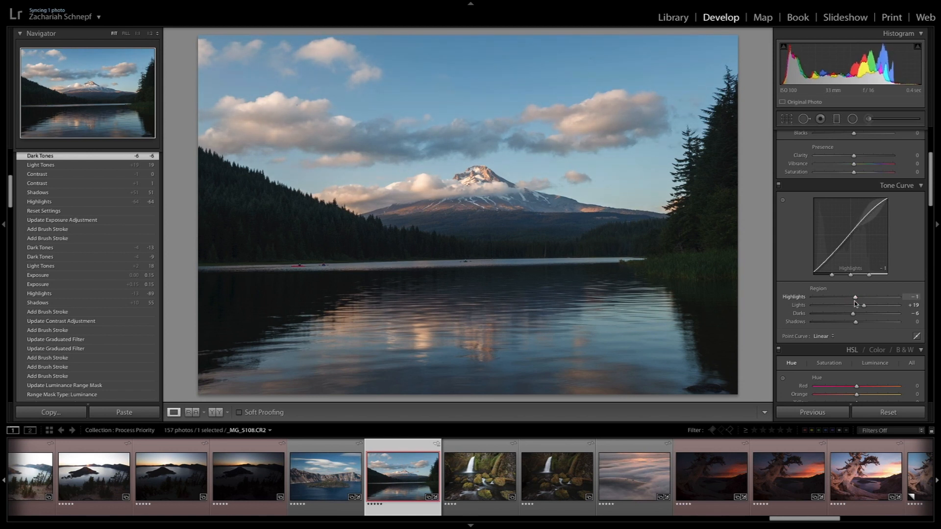
pyautogui.moveTo(855, 300); pyautogui.dragTo(854, 297)
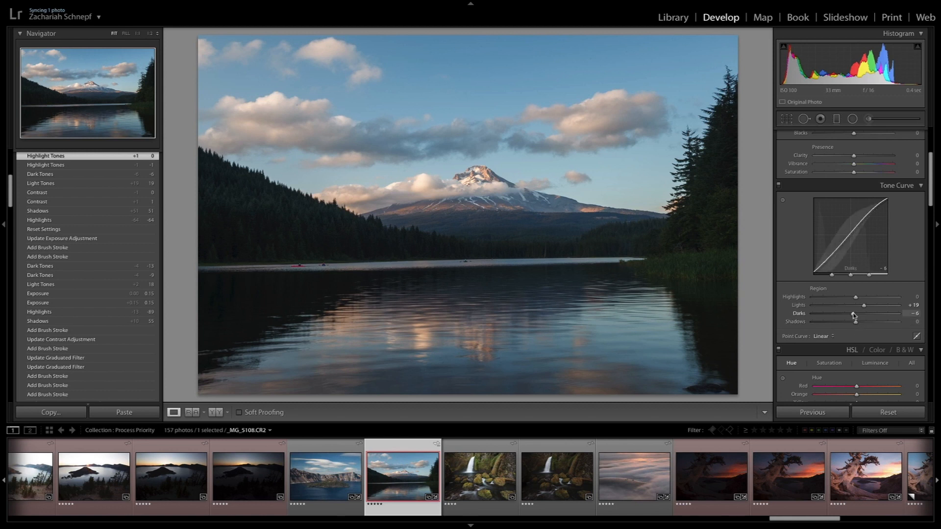
pyautogui.moveTo(853, 314); pyautogui.dragTo(852, 316)
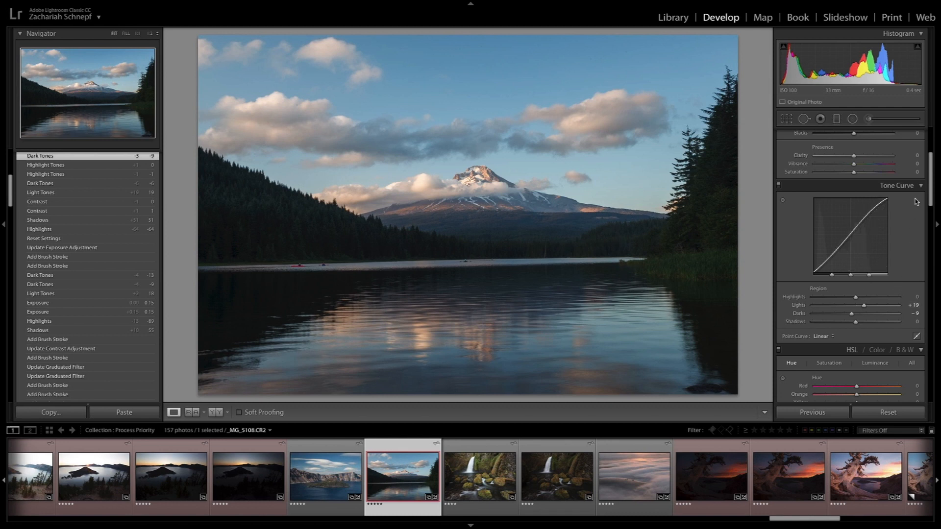
# Shift the HSL hues to Blue +11, Yellow -8, Orange -1, Red -4 and Purple -2.
pyautogui.moveTo(929, 189); pyautogui.dragTo(924, 224)
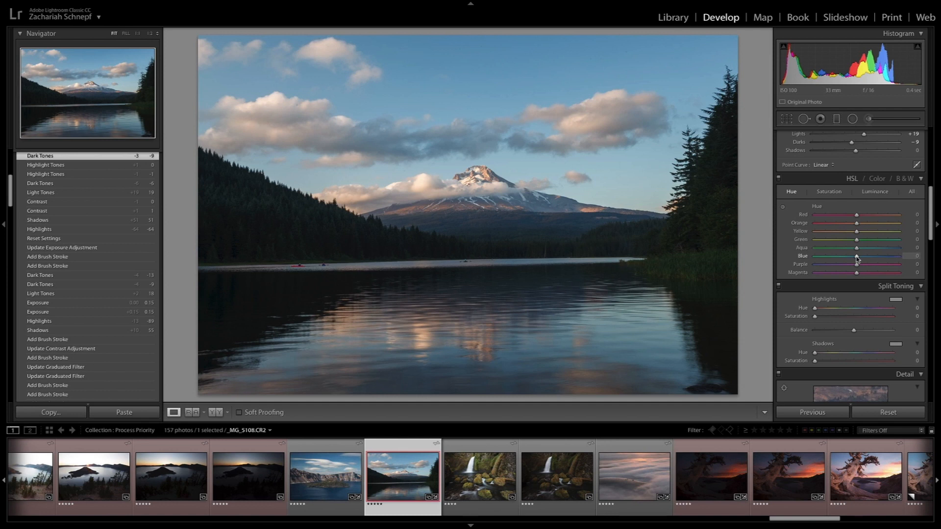
pyautogui.moveTo(857, 258); pyautogui.dragTo(844, 261)
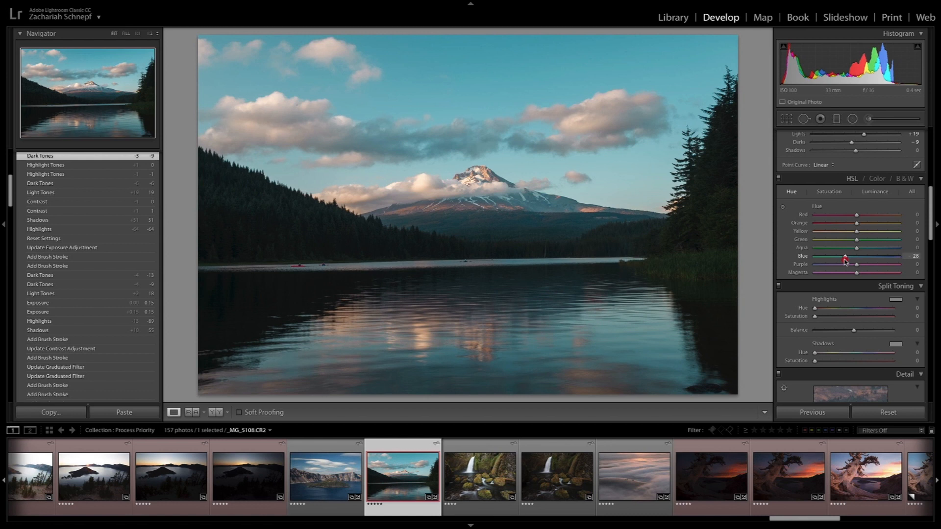
pyautogui.moveTo(844, 261)
pyautogui.mouseDown()
pyautogui.moveTo(876, 262)
pyautogui.moveTo(861, 264)
pyautogui.mouseUp()
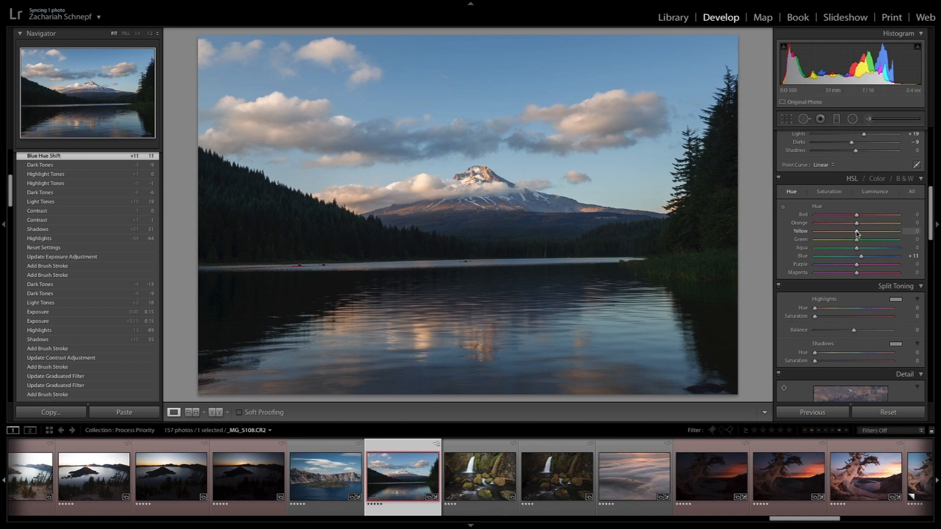
pyautogui.moveTo(856, 232)
pyautogui.mouseDown()
pyautogui.moveTo(838, 235)
pyautogui.moveTo(888, 244)
pyautogui.moveTo(854, 239)
pyautogui.mouseUp()
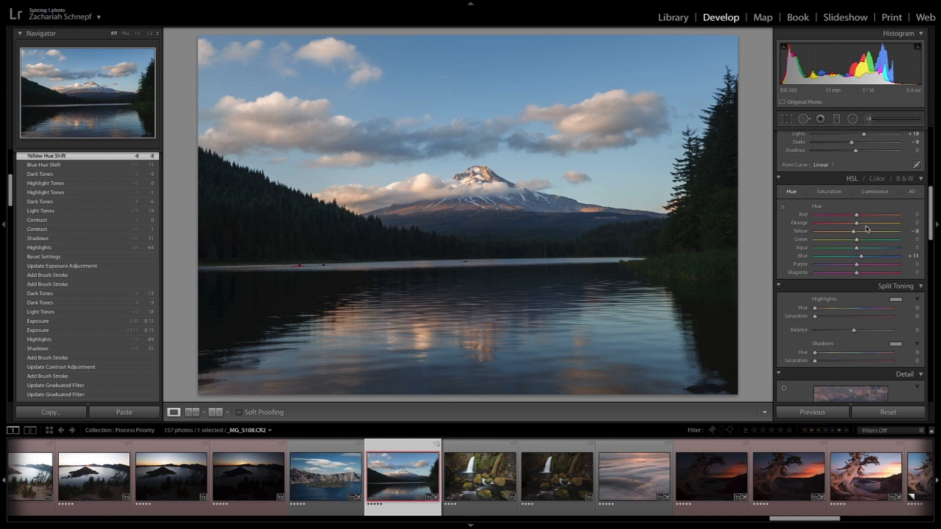
pyautogui.moveTo(856, 223)
pyautogui.mouseDown()
pyautogui.moveTo(841, 223)
pyautogui.moveTo(879, 225)
pyautogui.moveTo(855, 230)
pyautogui.mouseUp()
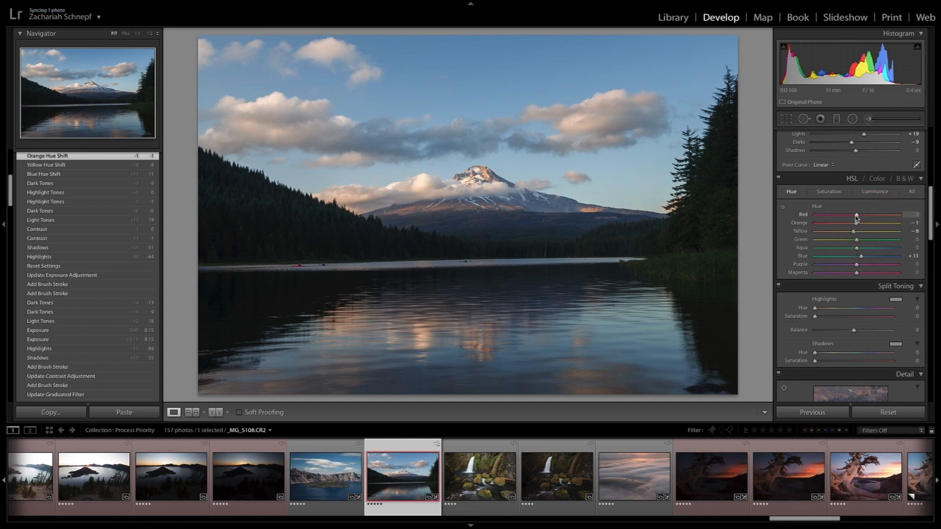
pyautogui.moveTo(856, 216)
pyautogui.mouseDown()
pyautogui.moveTo(842, 217)
pyautogui.moveTo(889, 216)
pyautogui.moveTo(836, 225)
pyautogui.moveTo(888, 221)
pyautogui.moveTo(853, 230)
pyautogui.mouseUp()
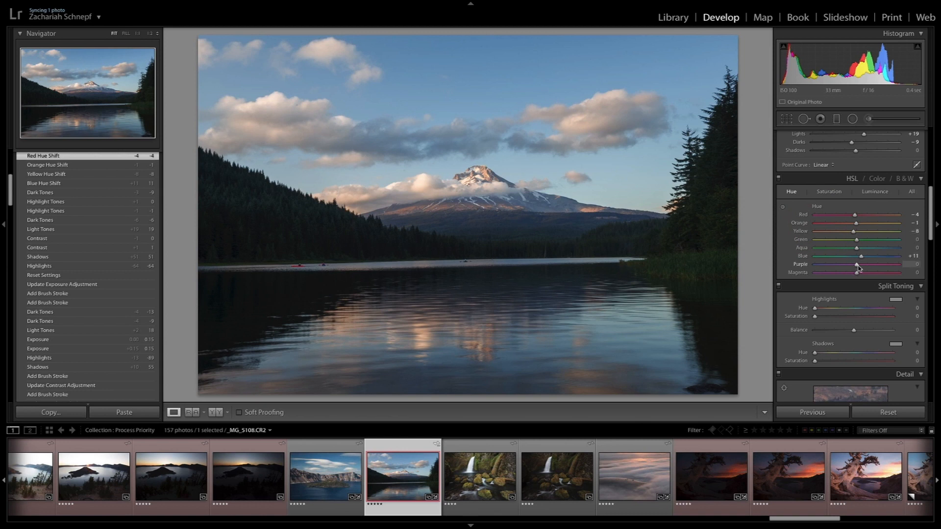
pyautogui.moveTo(858, 267); pyautogui.dragTo(860, 268)
pyautogui.moveTo(849, 277); pyautogui.dragTo(857, 275)
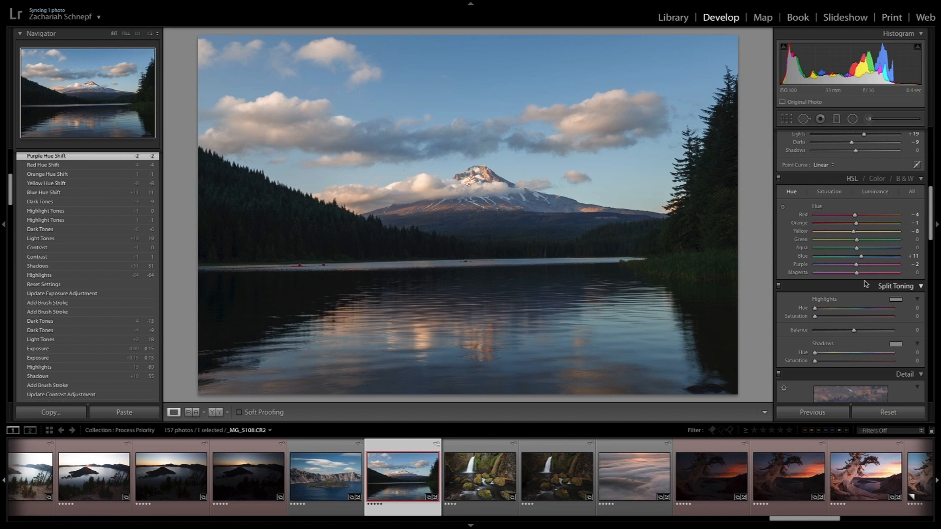
pyautogui.click(830, 193)
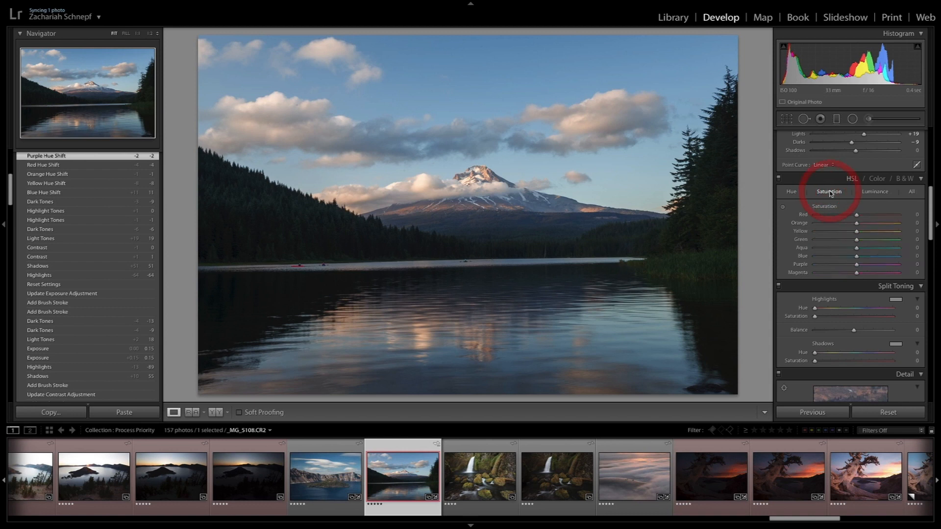
pyautogui.click(857, 257)
pyautogui.moveTo(857, 258)
pyautogui.mouseDown()
pyautogui.moveTo(832, 262)
pyautogui.moveTo(857, 258)
pyautogui.mouseUp()
# Darken the HSL luminance of the blues to -50 and the yellows to -8.
pyautogui.click(871, 192)
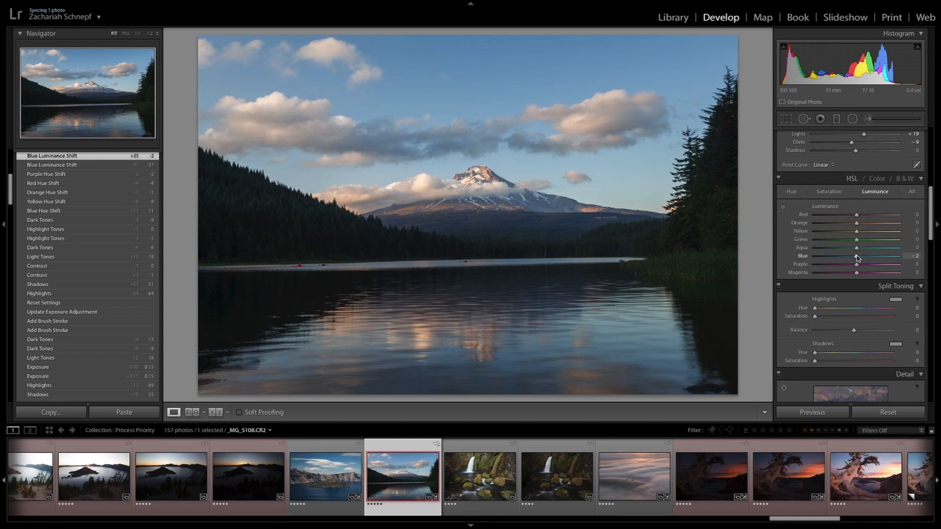
pyautogui.moveTo(858, 257); pyautogui.dragTo(835, 258)
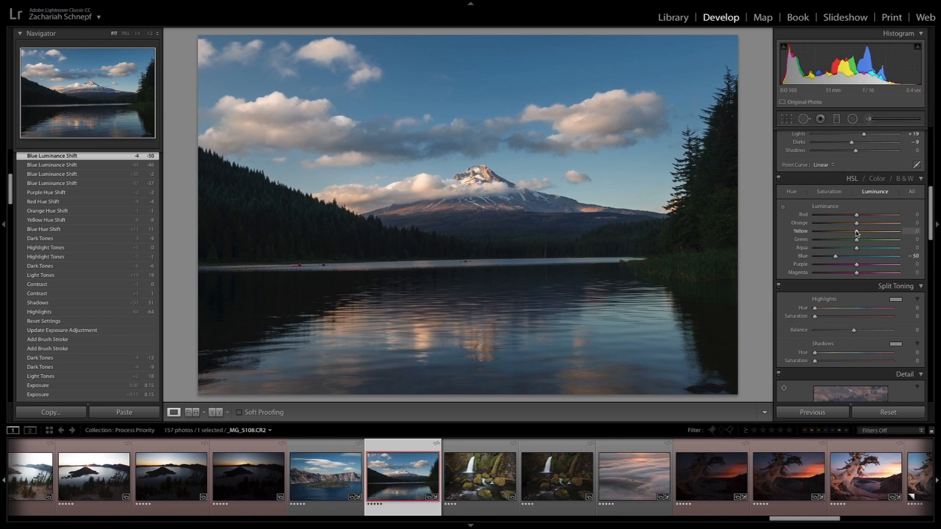
pyautogui.moveTo(857, 232)
pyautogui.mouseDown()
pyautogui.moveTo(845, 232)
pyautogui.moveTo(887, 237)
pyautogui.moveTo(855, 251)
pyautogui.moveTo(872, 246)
pyautogui.moveTo(851, 248)
pyautogui.moveTo(858, 225)
pyautogui.mouseUp()
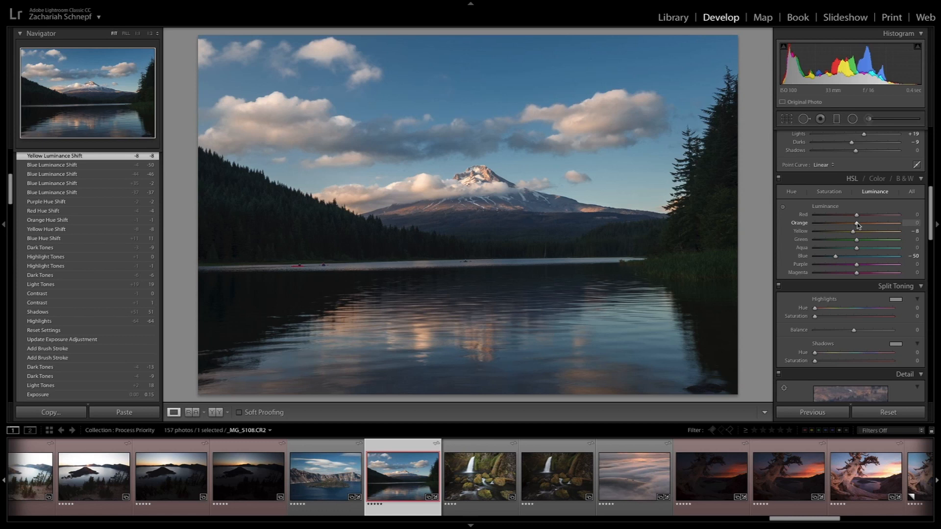
pyautogui.click(793, 193)
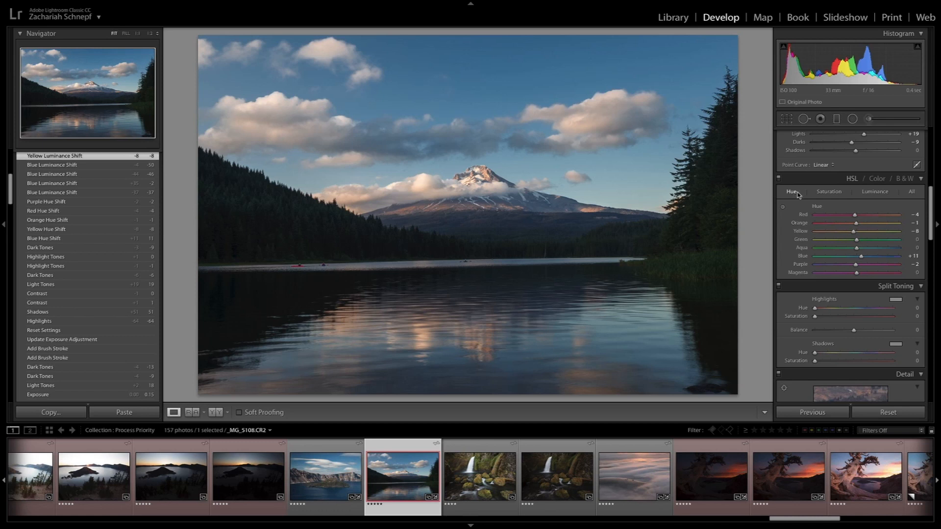
# Try positive and negative Dehaze amounts on the photo, and set the amount to +17.
pyautogui.moveTo(931, 202); pyautogui.dragTo(929, 342)
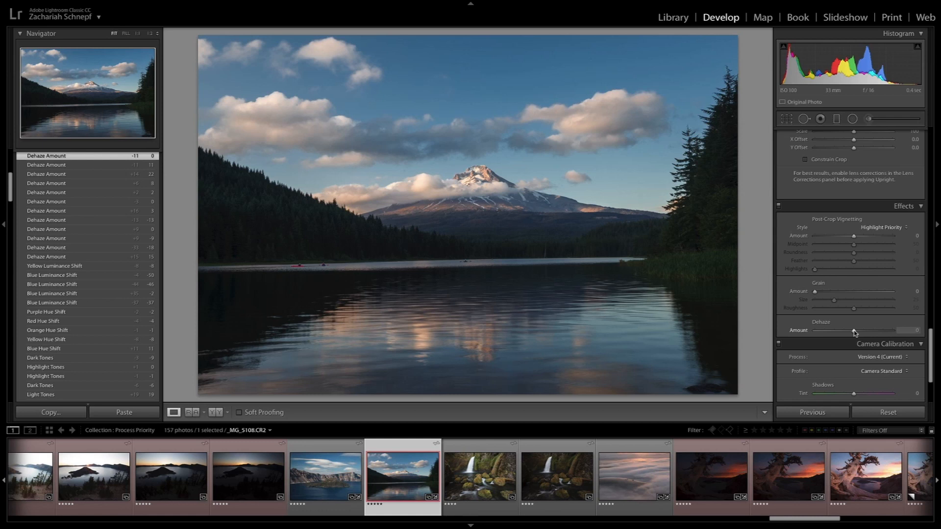
pyautogui.moveTo(854, 331)
pyautogui.mouseDown()
pyautogui.moveTo(868, 331)
pyautogui.moveTo(857, 335)
pyautogui.mouseUp()
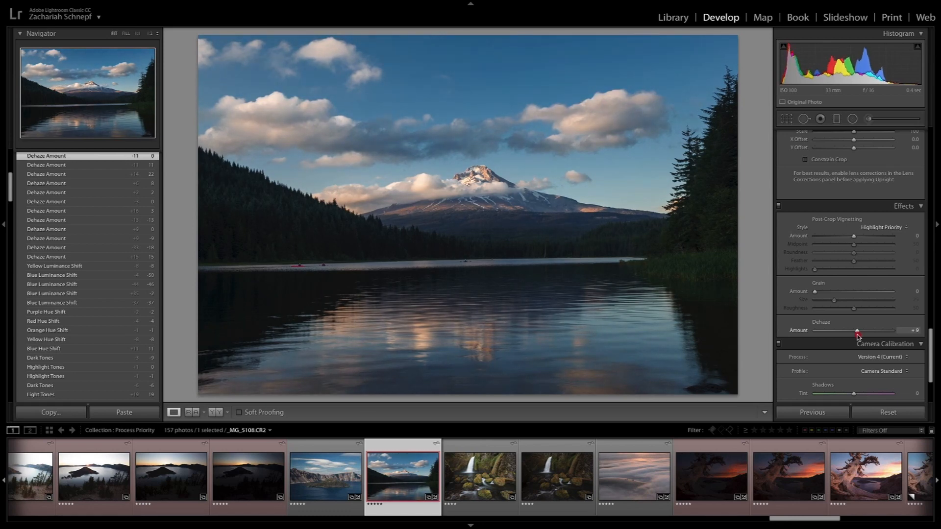
pyautogui.moveTo(857, 334); pyautogui.dragTo(850, 338)
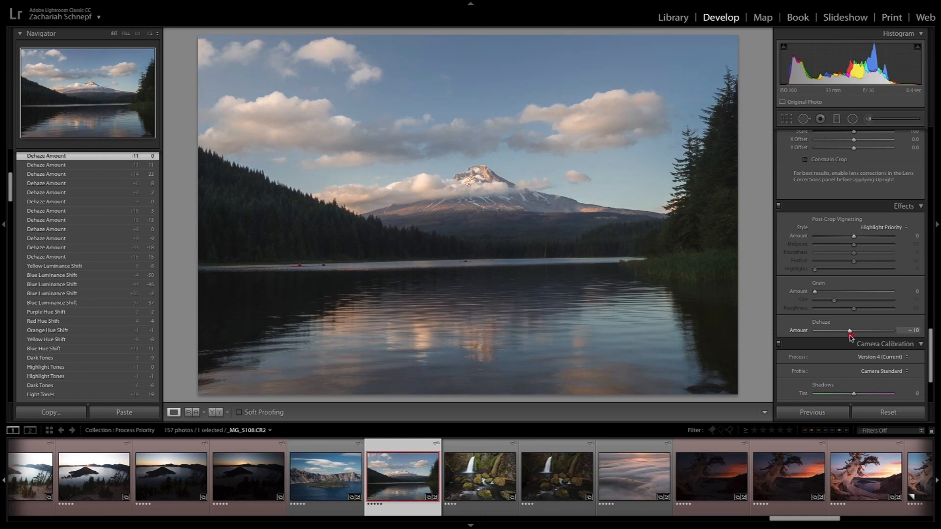
pyautogui.moveTo(849, 338); pyautogui.dragTo(855, 335)
pyautogui.doubleClick(855, 331)
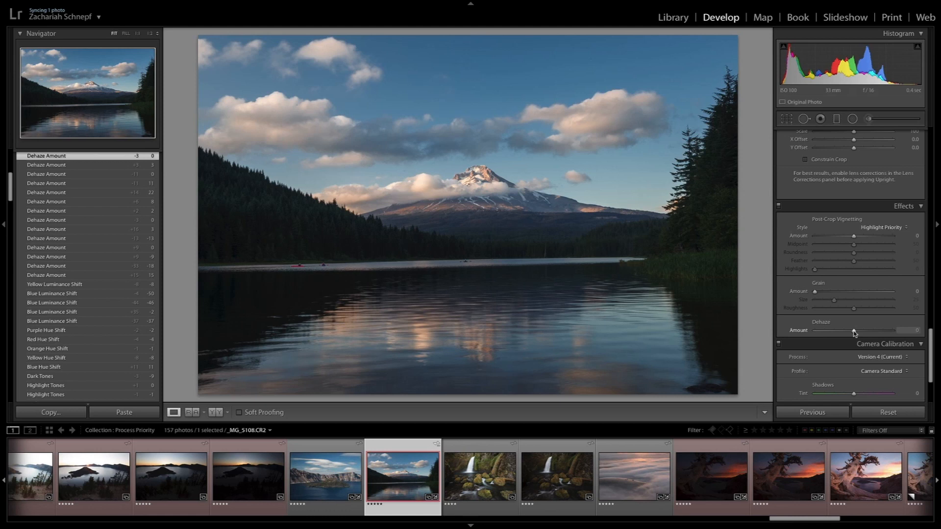
pyautogui.moveTo(854, 333)
pyautogui.mouseDown()
pyautogui.moveTo(881, 331)
pyautogui.moveTo(863, 332)
pyautogui.mouseUp()
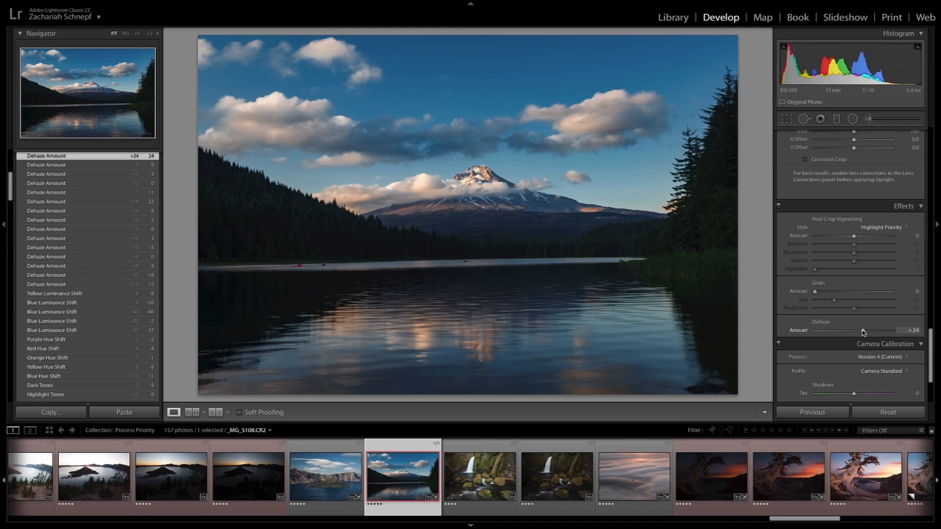
pyautogui.moveTo(863, 331); pyautogui.dragTo(860, 333)
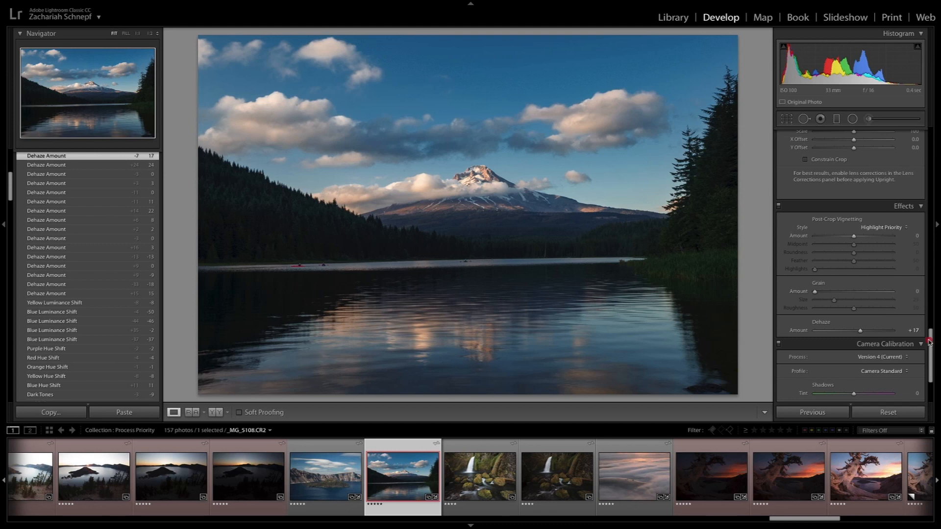
# Activate the Spot Removal tool, turn on Visualize Spots and raise its threshold slightly.
pyautogui.moveTo(931, 349); pyautogui.dragTo(921, 119)
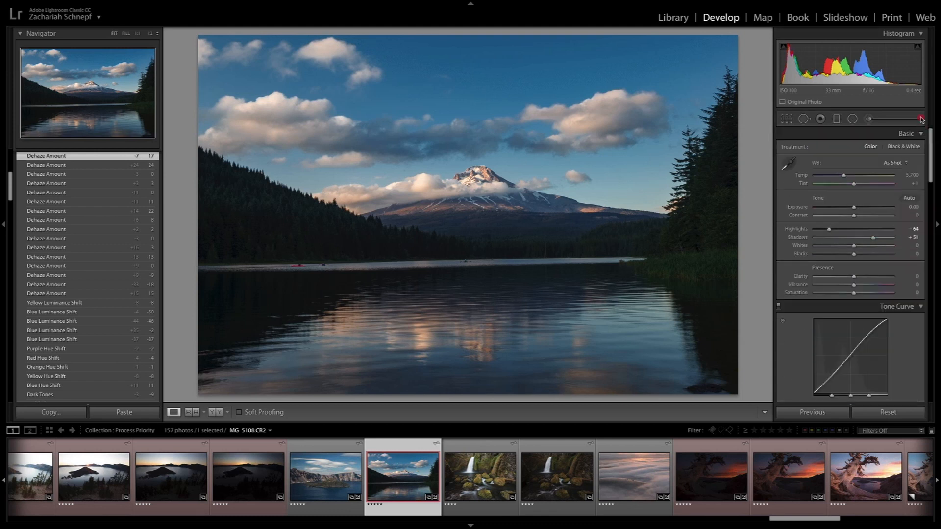
pyautogui.click(803, 120)
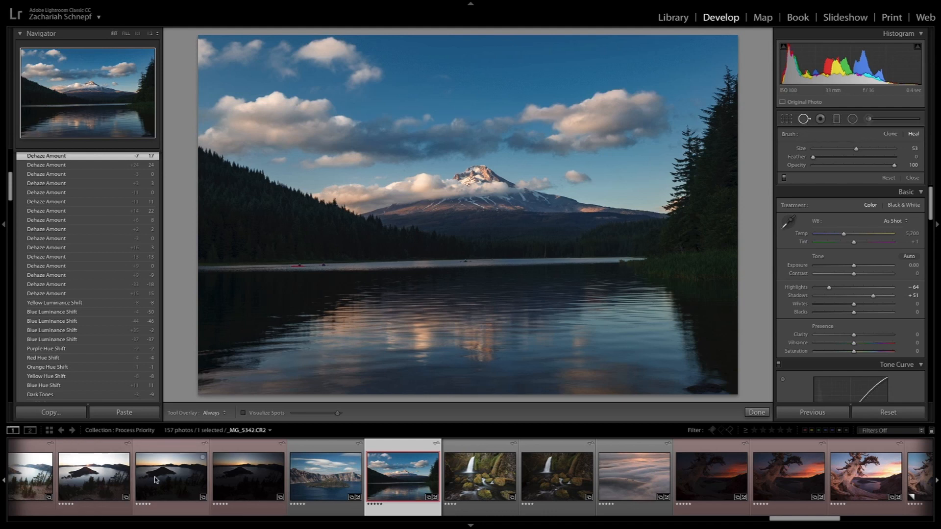
pyautogui.click(244, 414)
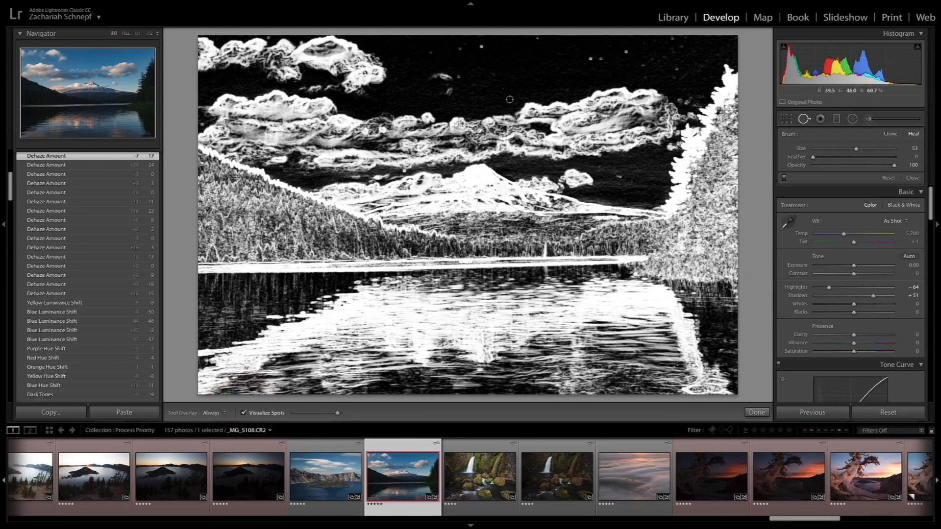
pyautogui.moveTo(337, 413); pyautogui.dragTo(340, 414)
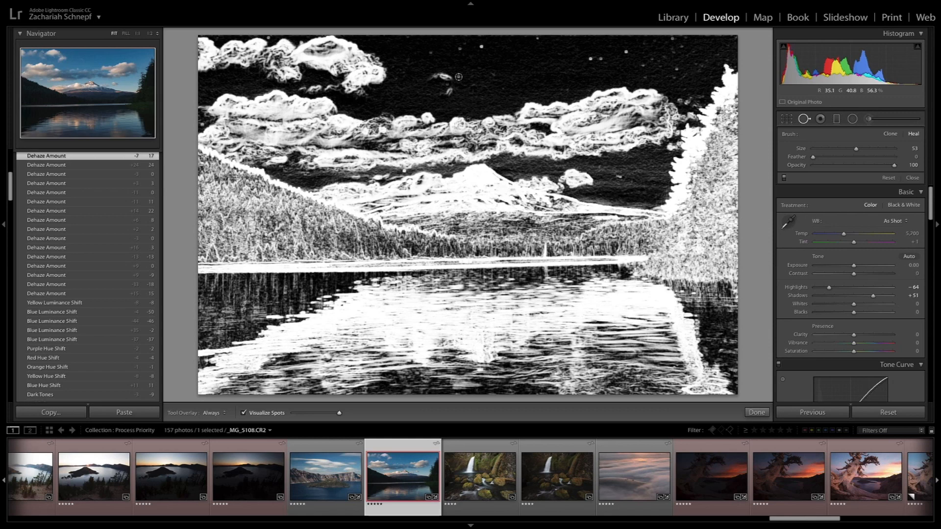
# Toggle the spot visualization off and on to compare the sky's dust spots with the normal photo view.
pyautogui.press('a')
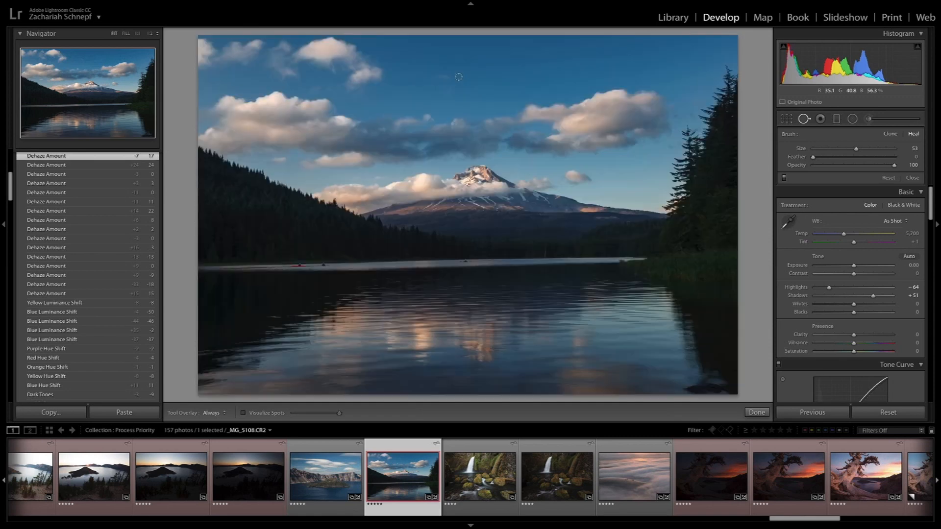
pyautogui.press('a')
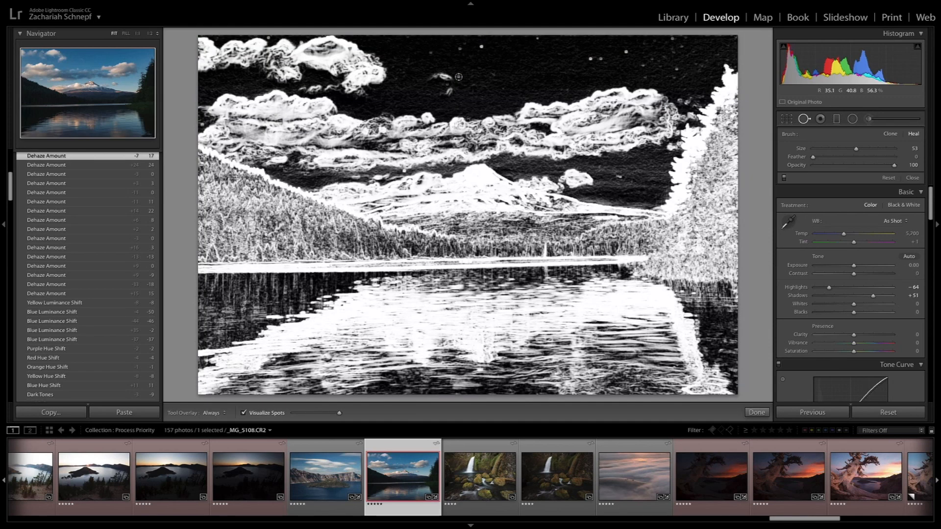
pyautogui.press('a')
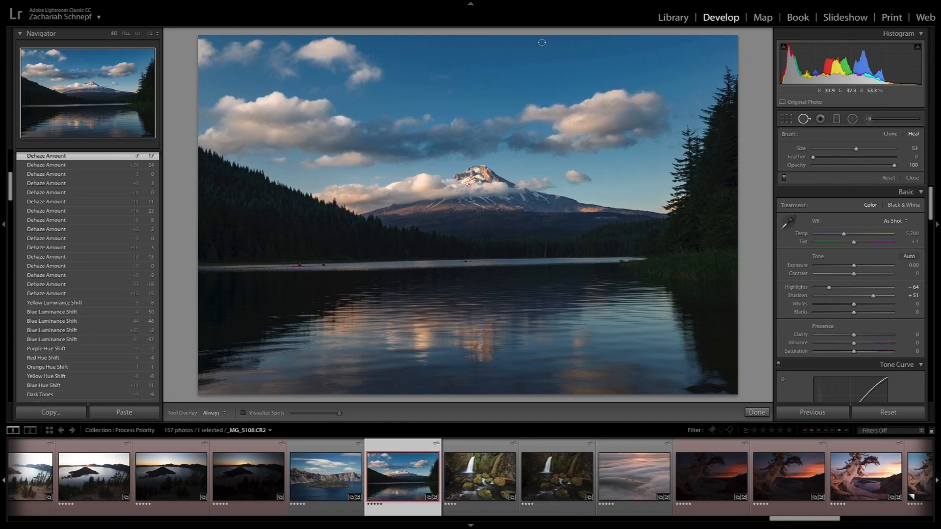
# Turn the spot visualization back on and heal five dust spots in the upper middle of the sky.
pyautogui.press('a')
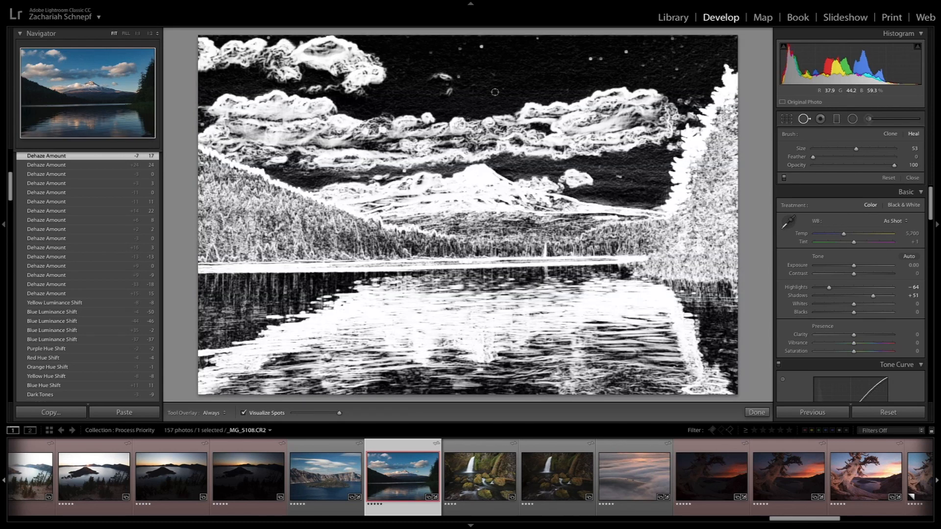
pyautogui.click(458, 76)
pyautogui.click(445, 84)
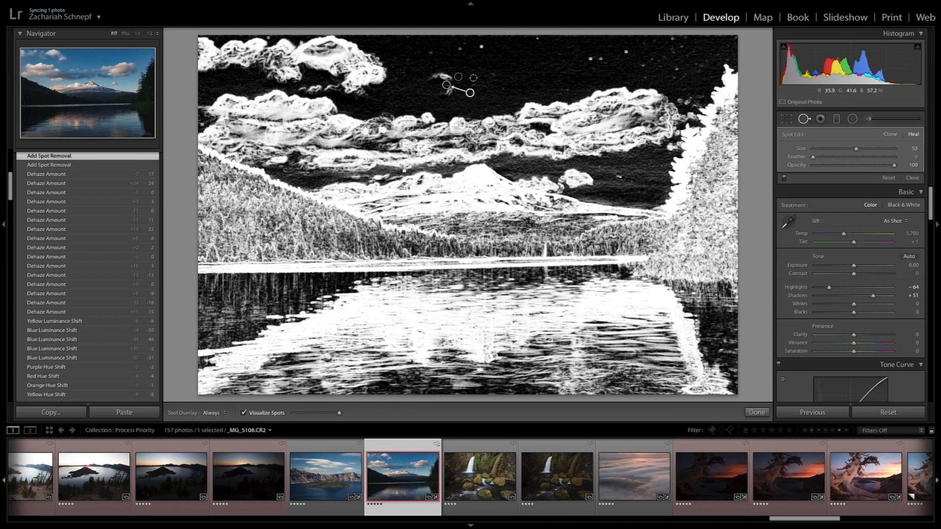
pyautogui.click(431, 53)
pyautogui.click(459, 48)
pyautogui.click(481, 46)
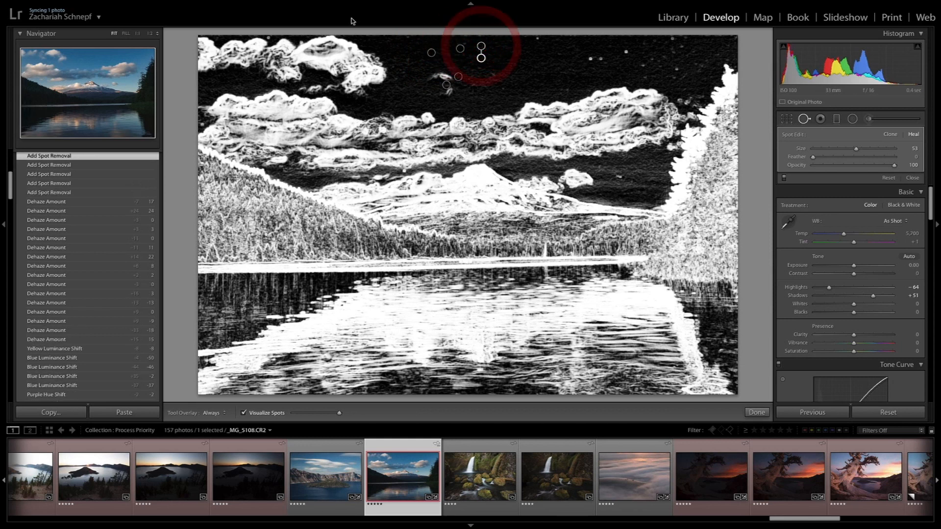
# Heal the dust spots at the photo's upper-left edge, in the upper-right sky and above the mountain's right slope.
pyautogui.click(268, 36)
pyautogui.click(590, 58)
pyautogui.click(600, 59)
pyautogui.click(625, 52)
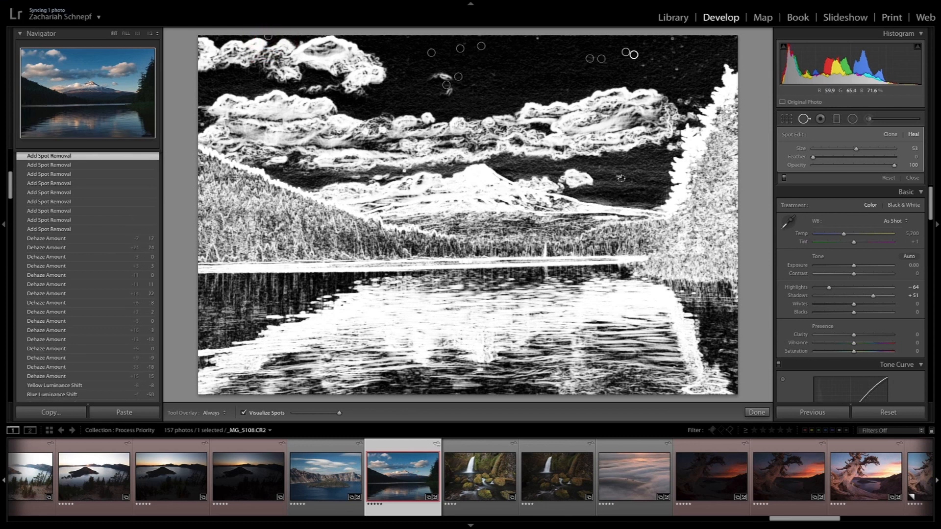
pyautogui.moveTo(619, 177); pyautogui.dragTo(616, 174)
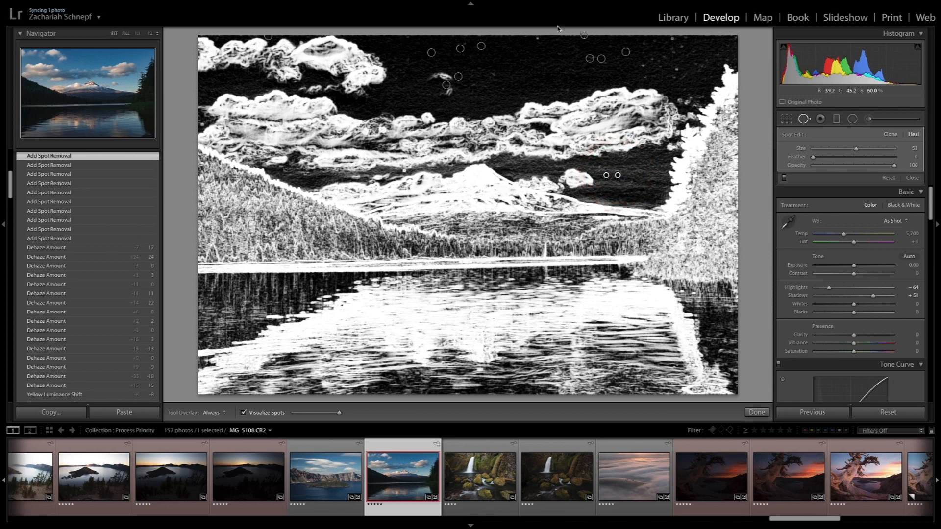
# Heal the dust spot at the sky's top edge with its source patch moved lower, and three more in the upper-right sky.
pyautogui.click(537, 38)
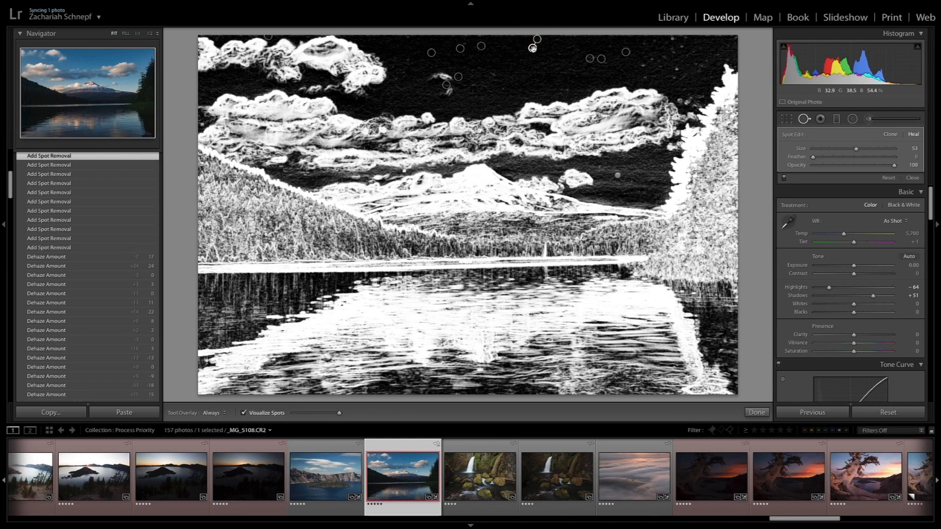
pyautogui.moveTo(533, 48); pyautogui.dragTo(533, 60)
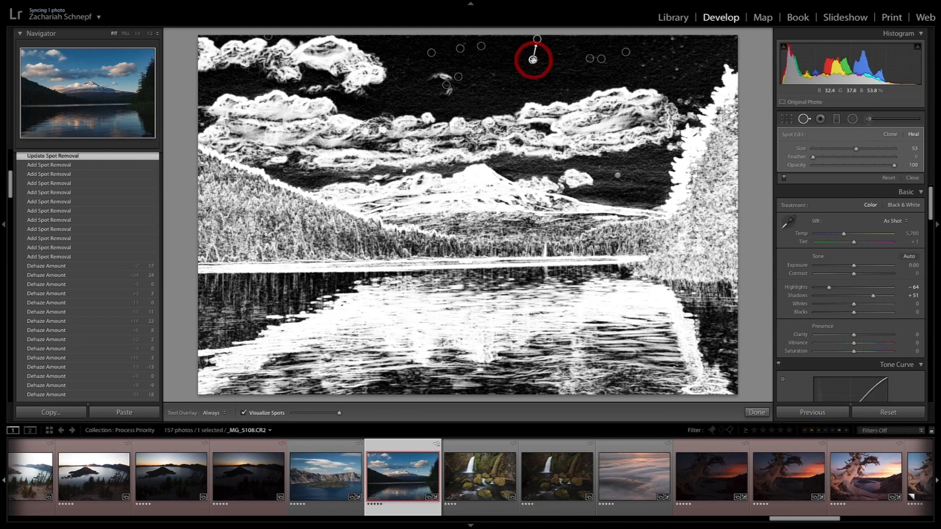
pyautogui.click(676, 69)
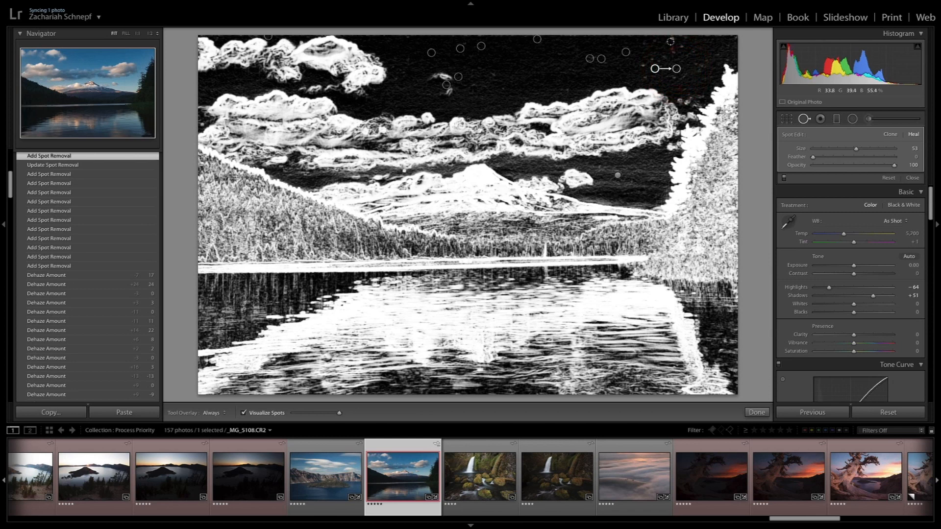
pyautogui.click(672, 39)
pyautogui.click(642, 64)
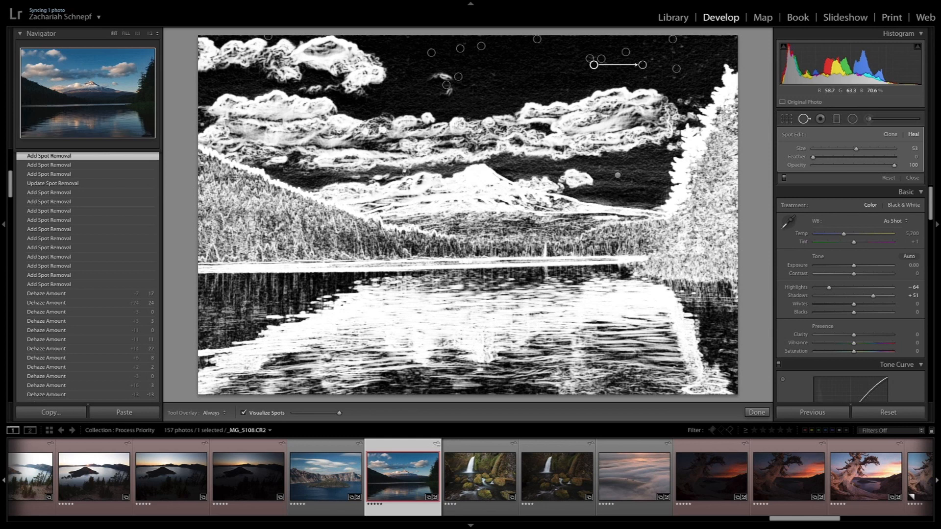
# Heal the dust spot above the clouds beside the peak, turn off the spot visualization and finish Spot Removal.
pyautogui.click(404, 171)
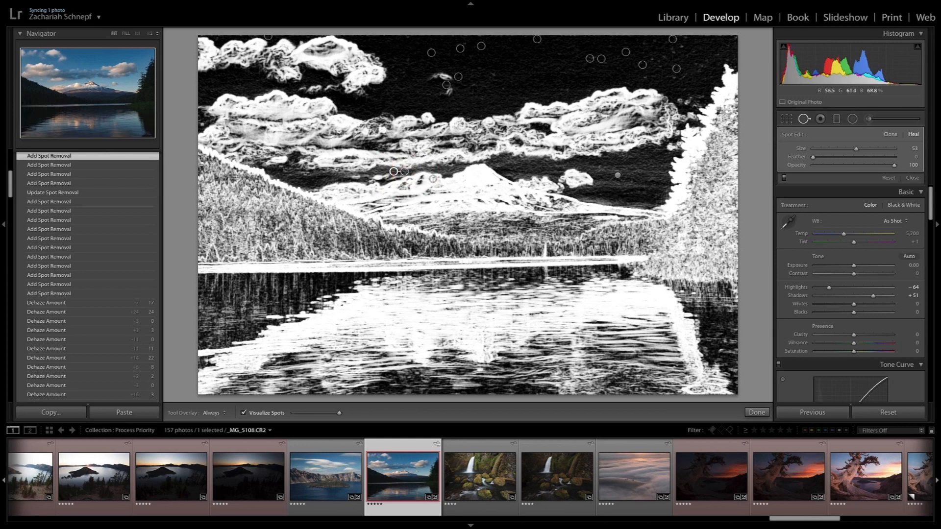
pyautogui.press('a')
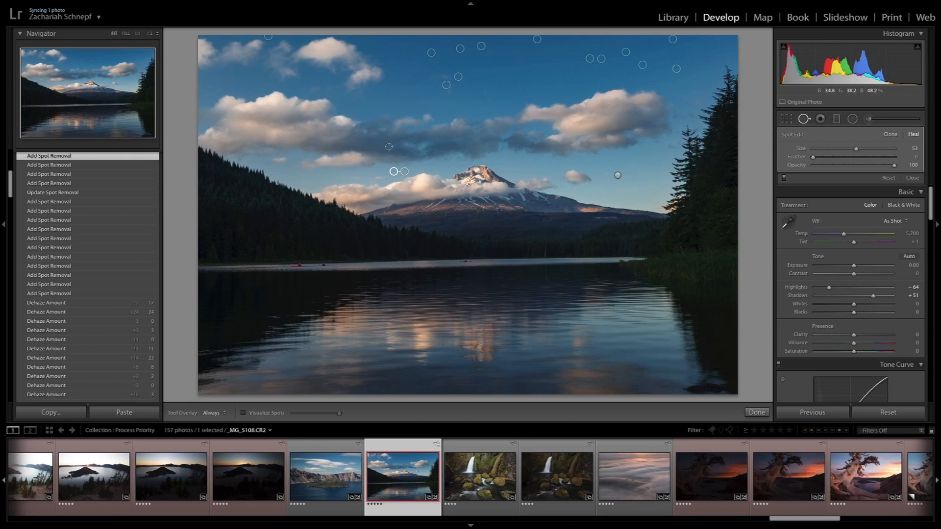
pyautogui.click(756, 413)
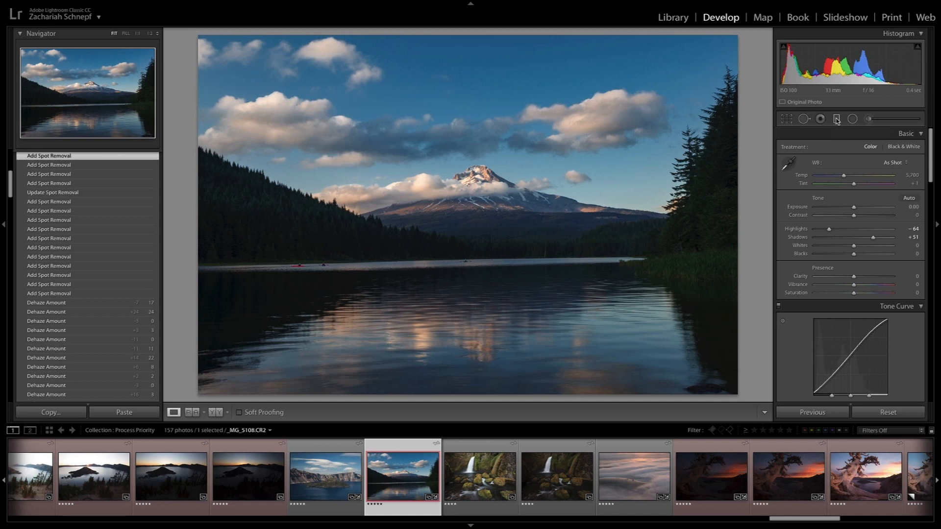
# Add a graduated filter with Contrast 0 and Exposure -0.71 from the photo's top edge down into the lake, and center it on the peak.
pyautogui.click(836, 120)
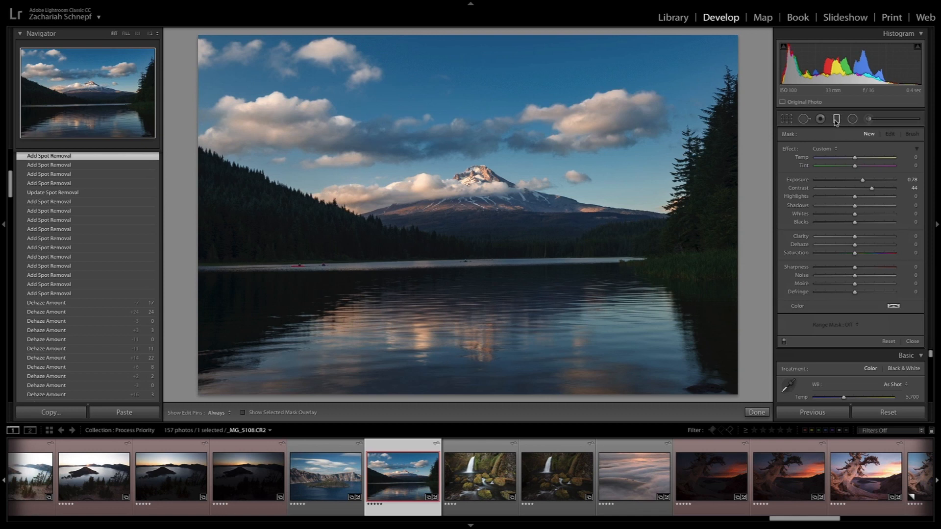
pyautogui.doubleClick(871, 189)
pyautogui.doubleClick(858, 180)
pyautogui.moveTo(855, 181); pyautogui.dragTo(847, 181)
pyautogui.moveTo(469, 32); pyautogui.dragTo(469, 284)
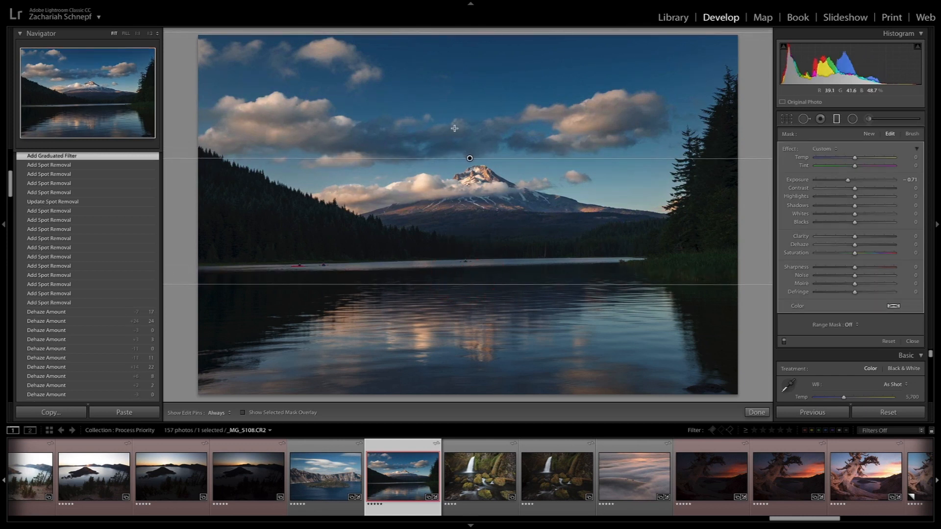
pyautogui.moveTo(469, 159)
pyautogui.mouseDown()
pyautogui.moveTo(473, 184)
pyautogui.moveTo(476, 176)
pyautogui.mouseUp()
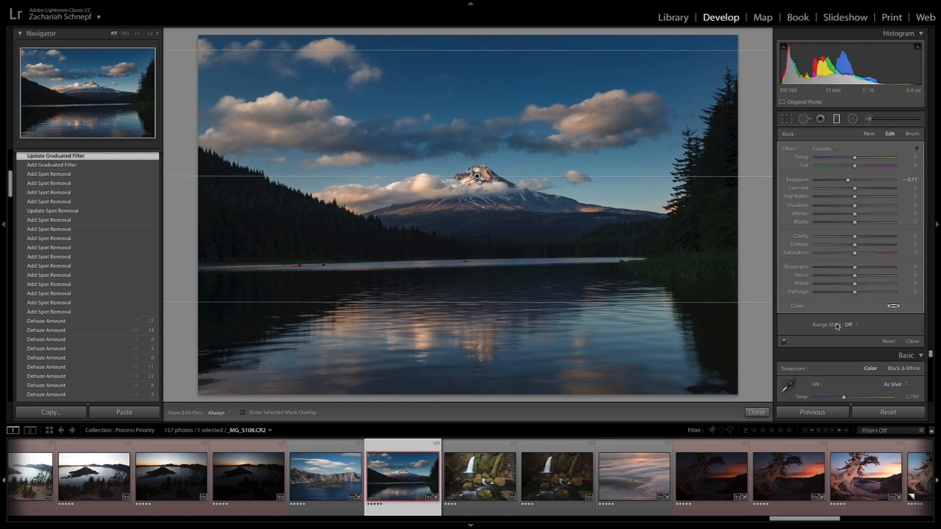
# Give the sky's graduated filter a Luminance range mask with its range set to 42/100.
pyautogui.click(855, 324)
pyautogui.click(862, 337)
pyautogui.moveTo(863, 338); pyautogui.dragTo(819, 342)
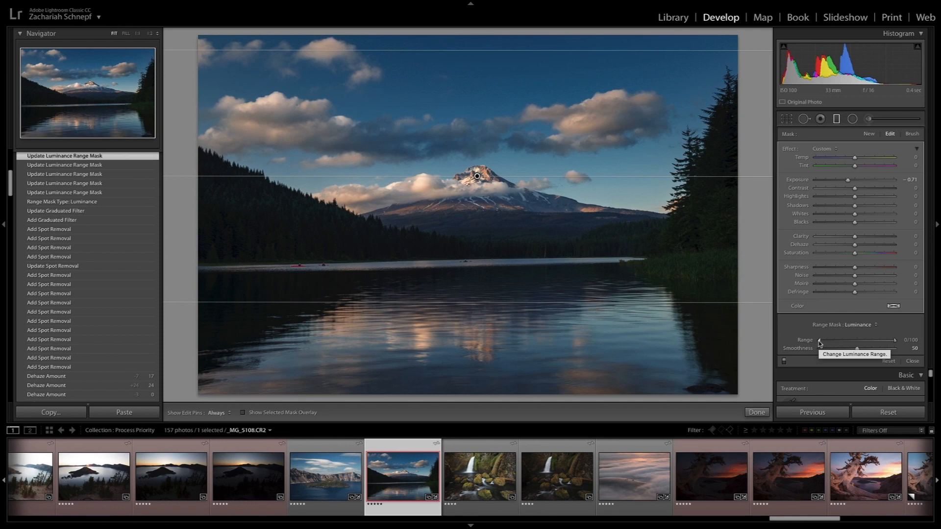
pyautogui.click(819, 341)
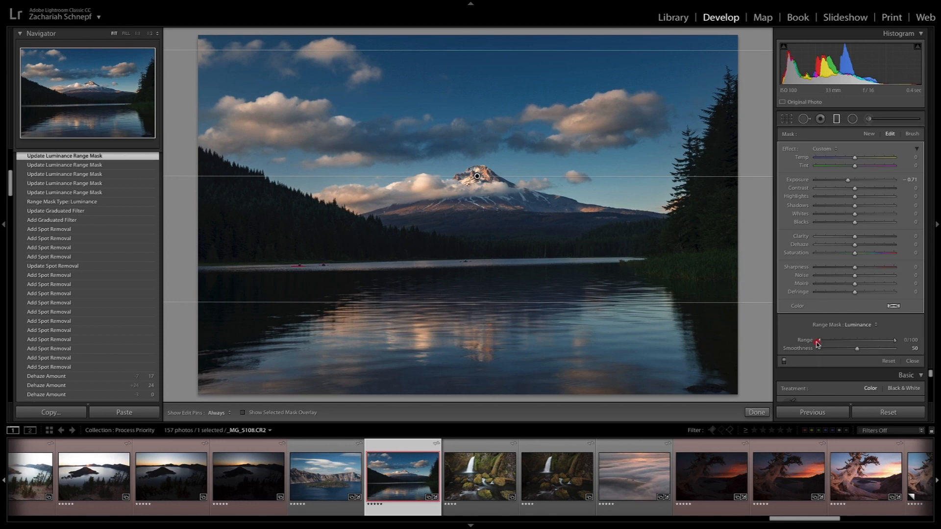
pyautogui.moveTo(819, 343)
pyautogui.mouseDown()
pyautogui.moveTo(865, 341)
pyautogui.moveTo(846, 352)
pyautogui.mouseUp()
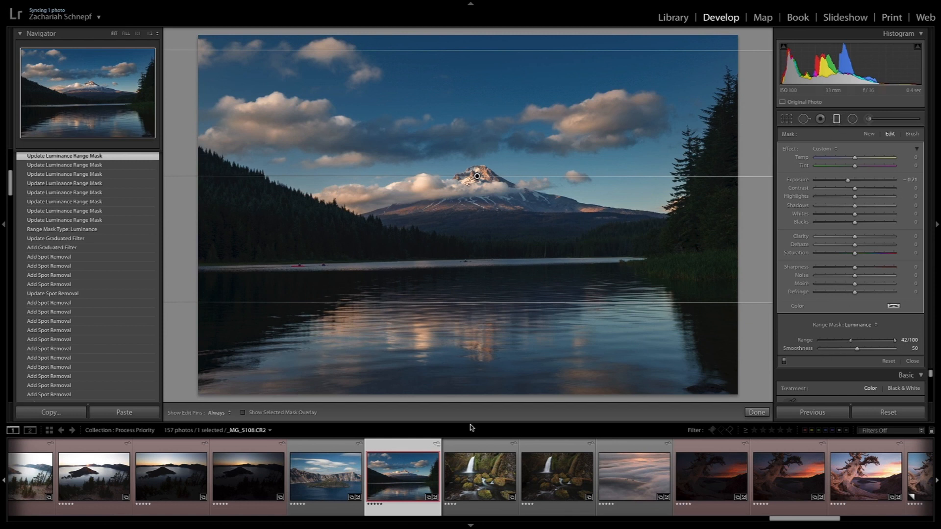
# Add a graduated filter from the photo's bottom edge up into the lake, with Exposure -0.29 and a Luminance range mask of 31/100.
pyautogui.moveTo(472, 358); pyautogui.dragTo(483, 414)
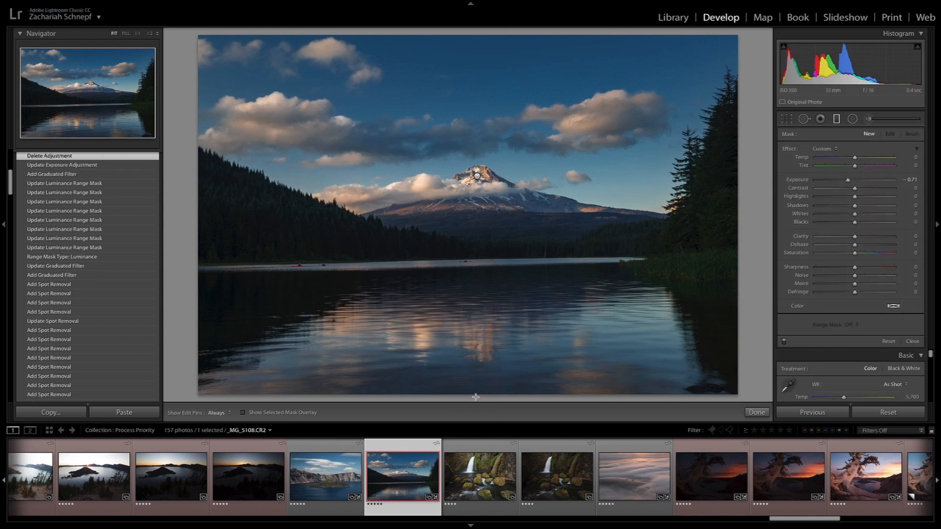
pyautogui.moveTo(475, 397); pyautogui.dragTo(475, 295)
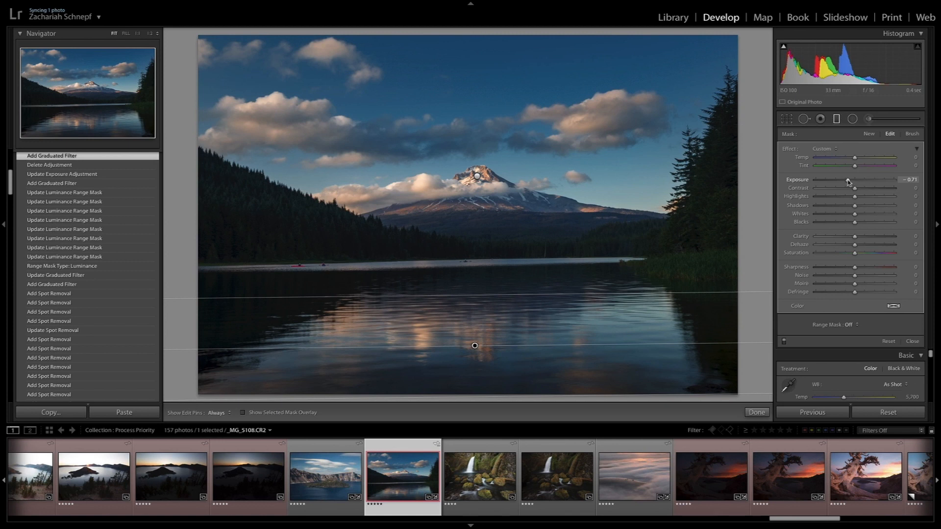
pyautogui.moveTo(848, 181); pyautogui.dragTo(852, 181)
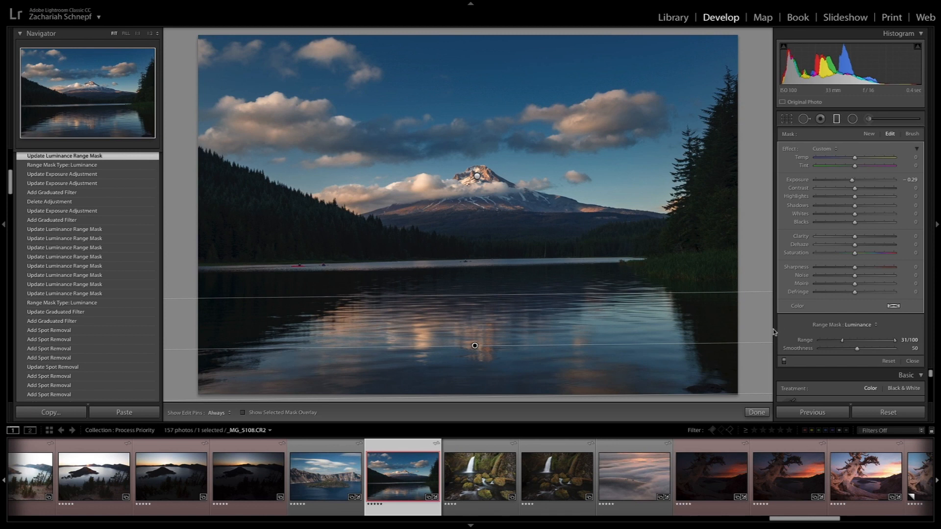
# Activate the Adjustment Brush and set its Exposure to 0.31 and Contrast to 25.
pyautogui.click(869, 120)
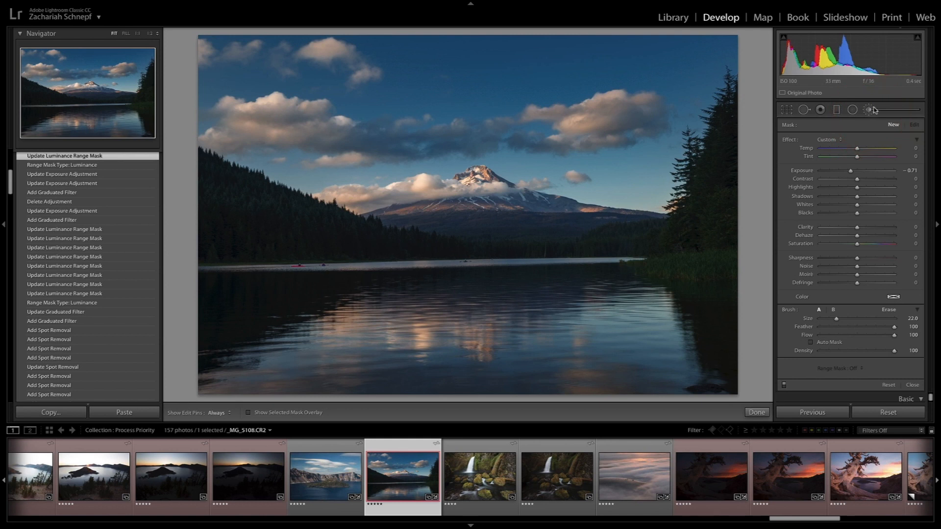
pyautogui.click(868, 111)
pyautogui.click(867, 118)
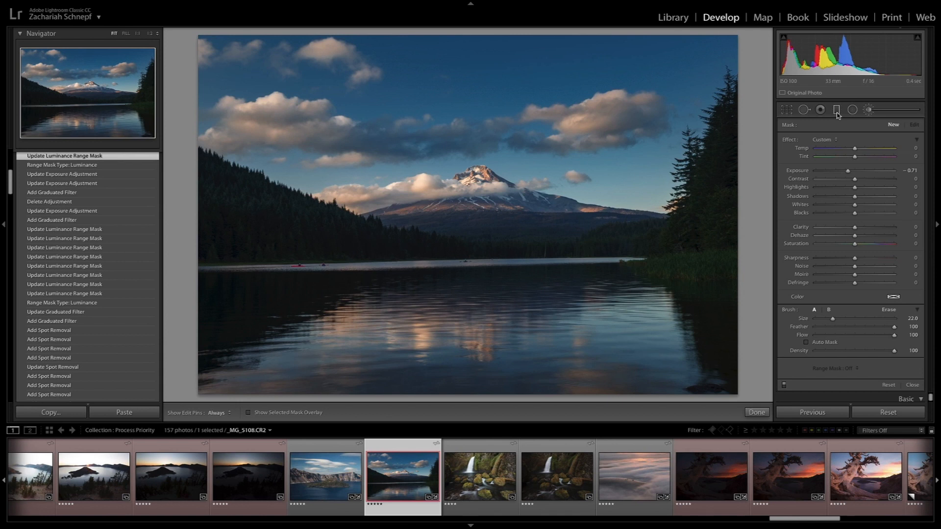
pyautogui.doubleClick(847, 172)
pyautogui.moveTo(855, 180); pyautogui.dragTo(855, 172)
pyautogui.moveTo(858, 173); pyautogui.dragTo(864, 181)
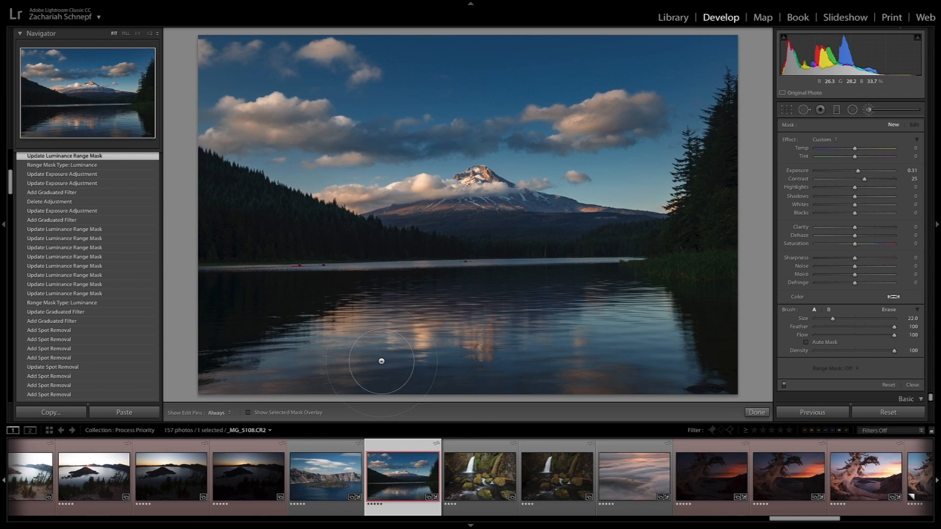
# Hide the edit pins to paint the brush adjustment over the lake's reflections and the sky, and show the pins again.
pyautogui.press('h')
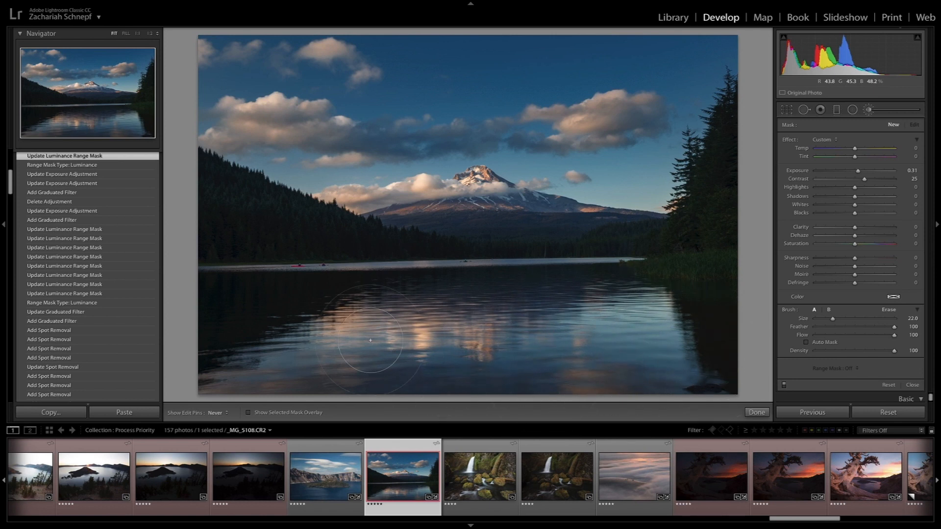
pyautogui.moveTo(486, 385); pyautogui.dragTo(485, 382)
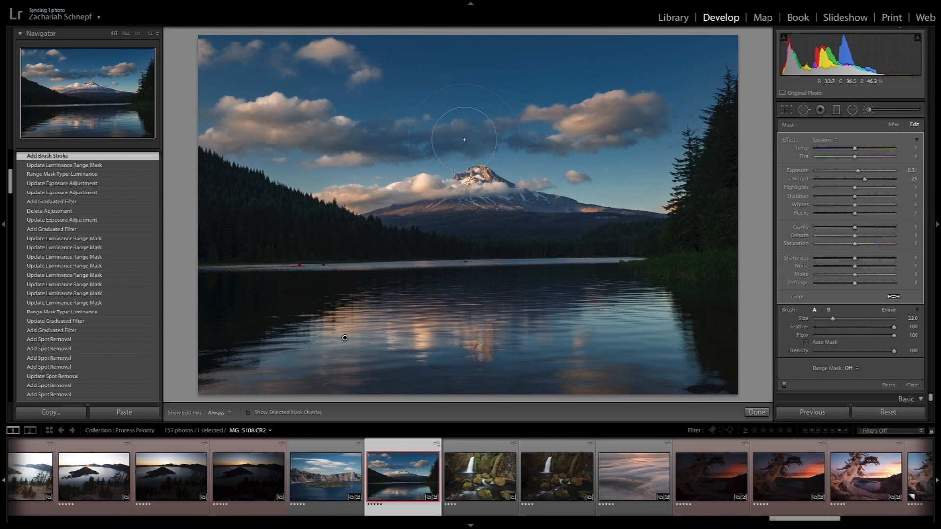
pyautogui.press('h')
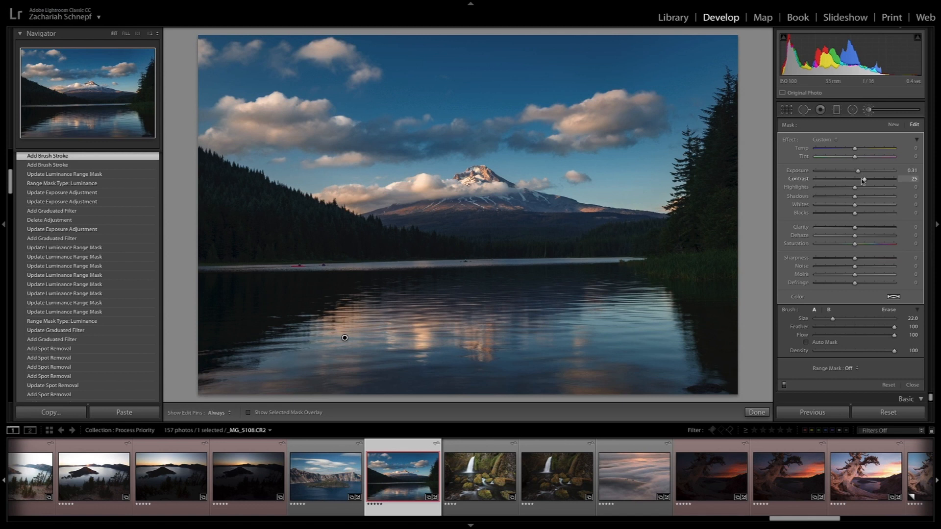
# Set the brush adjustment's Contrast to 28 and Exposure to 0.43, and paint further over the sky's upper-right area.
pyautogui.moveTo(865, 180); pyautogui.dragTo(858, 176)
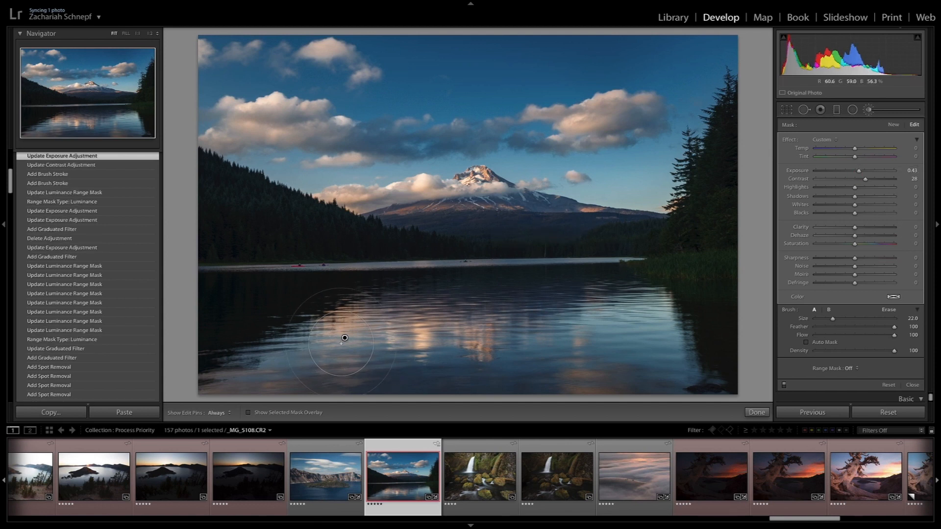
pyautogui.moveTo(344, 337)
pyautogui.press('h')
pyautogui.moveTo(582, 35)
pyautogui.mouseDown()
pyautogui.moveTo(755, 23)
pyautogui.moveTo(305, 11)
pyautogui.moveTo(756, 37)
pyautogui.moveTo(759, 57)
pyautogui.mouseUp()
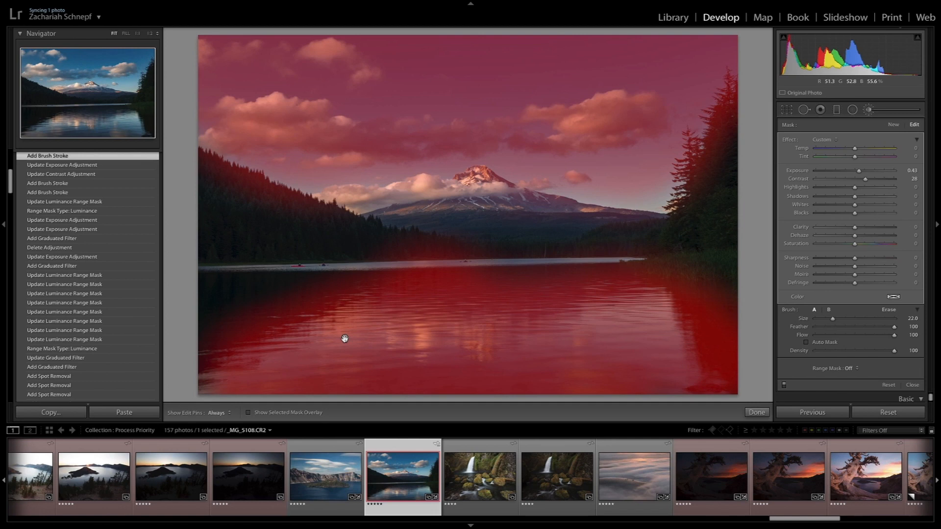
# Toggle the brush adjustments off and on repeatedly to compare the lake and sky with and without them.
pyautogui.click(783, 384)
pyautogui.click(783, 384)
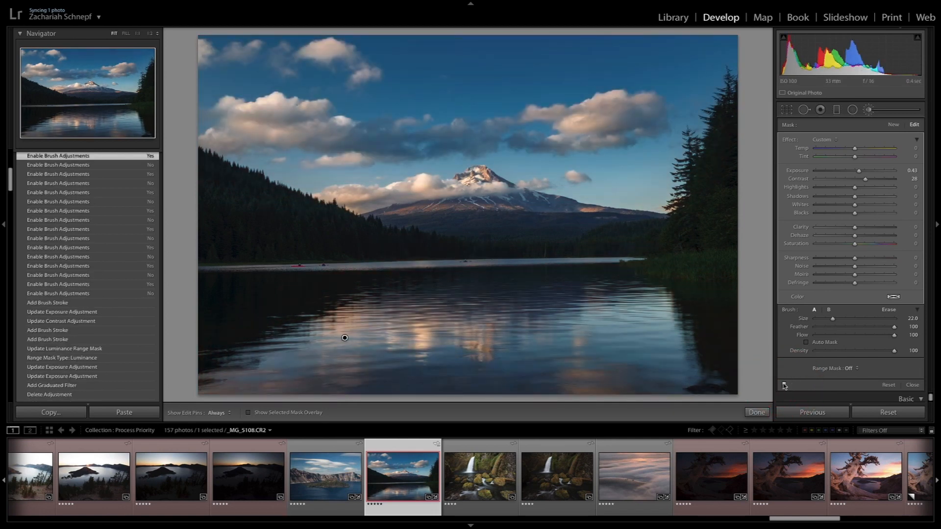
pyautogui.click(783, 385)
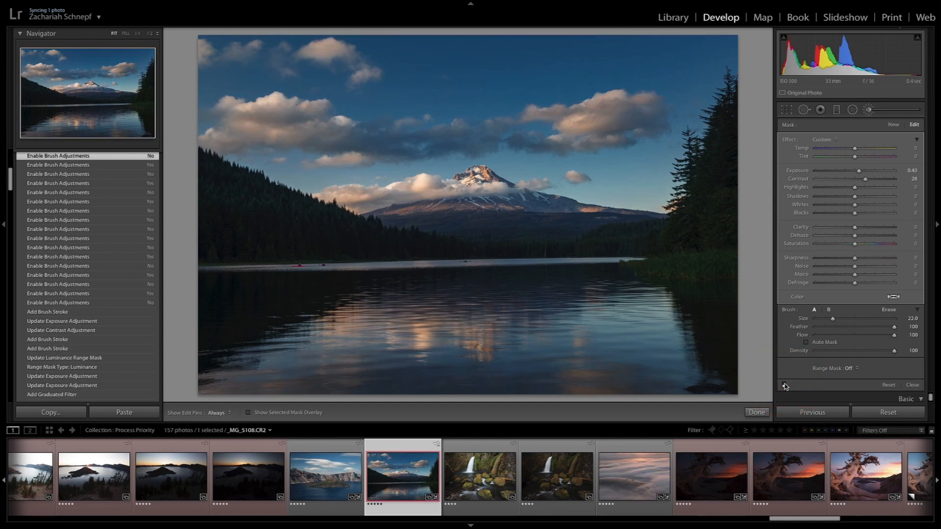
pyautogui.click(784, 385)
pyautogui.click(784, 386)
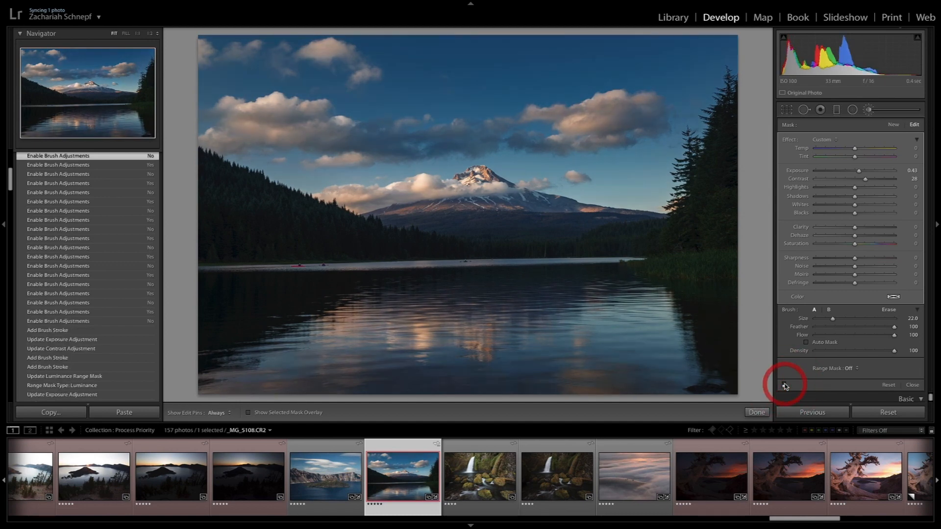
pyautogui.click(784, 385)
pyautogui.click(784, 385)
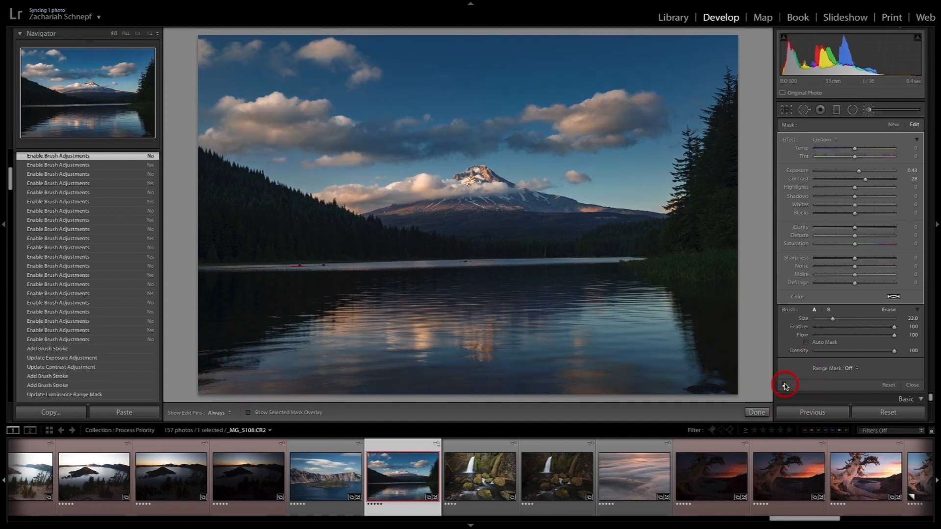
pyautogui.click(784, 385)
pyautogui.click(783, 385)
pyautogui.click(784, 385)
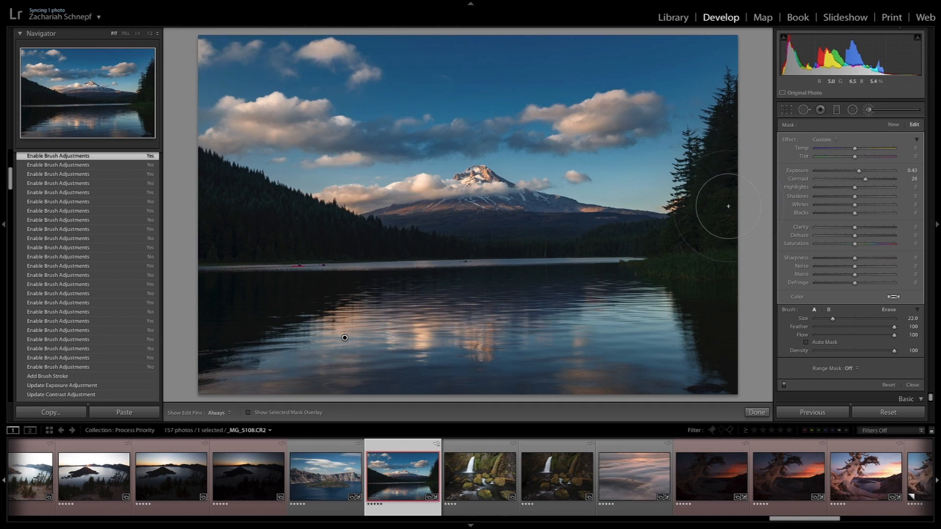
# Try to erase the brush adjustment across the upper sky with a size 23 eraser and hidden edit pins, and undo the stroke.
pyautogui.click(889, 311)
pyautogui.press(']')
pyautogui.press(']')
pyautogui.press(']')
pyautogui.press(']')
pyautogui.press('[')
pyautogui.press('[')
pyautogui.press('[')
pyautogui.press(']')
pyautogui.press(']')
pyautogui.press(']')
pyautogui.press(']')
pyautogui.press(']')
pyautogui.press(']')
pyautogui.press(']')
pyautogui.press(']')
pyautogui.press(']')
pyautogui.press(']')
pyautogui.press(']')
pyautogui.press('h')
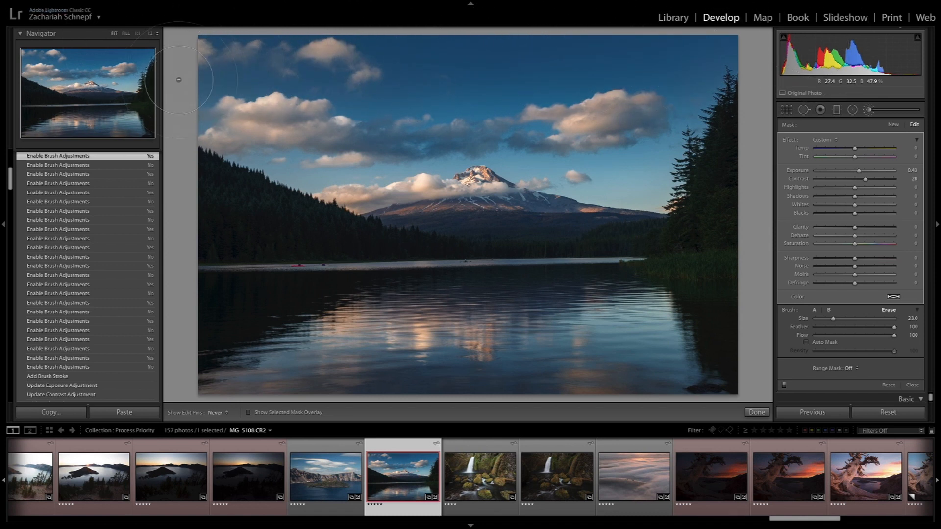
pyautogui.moveTo(212, 47)
pyautogui.mouseDown()
pyautogui.moveTo(279, 41)
pyautogui.moveTo(358, 58)
pyautogui.moveTo(473, 25)
pyautogui.moveTo(731, 18)
pyautogui.moveTo(738, 67)
pyautogui.mouseUp()
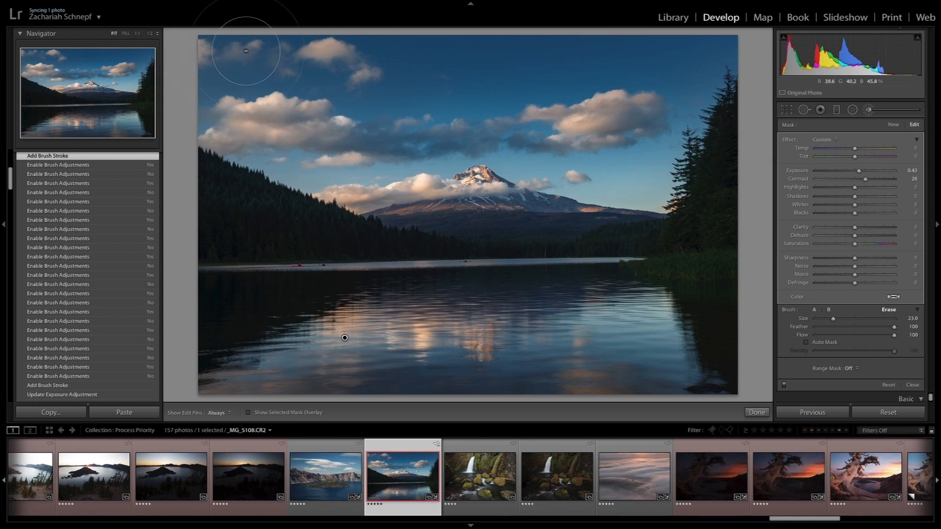
pyautogui.hotkey('ctrl', 'z')
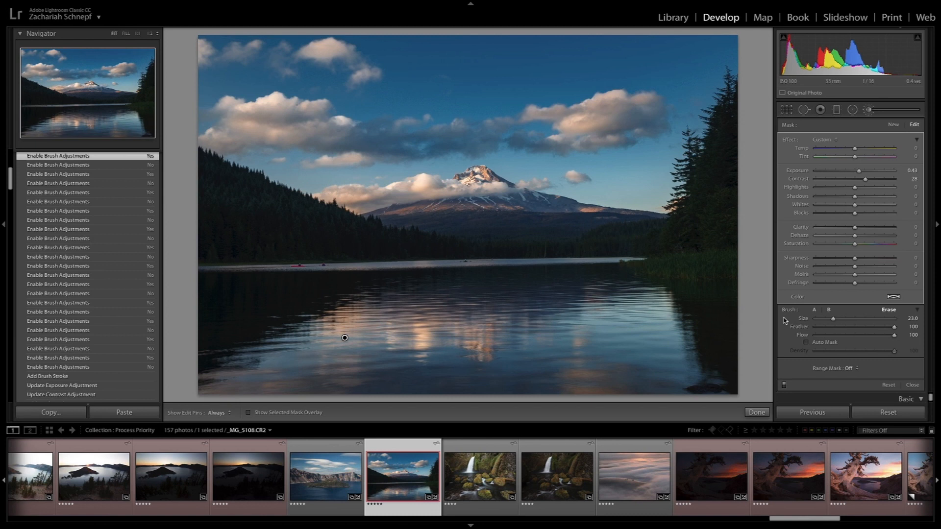
# Compare the edited photo with its unprocessed Before version twice.
pyautogui.press('\\')
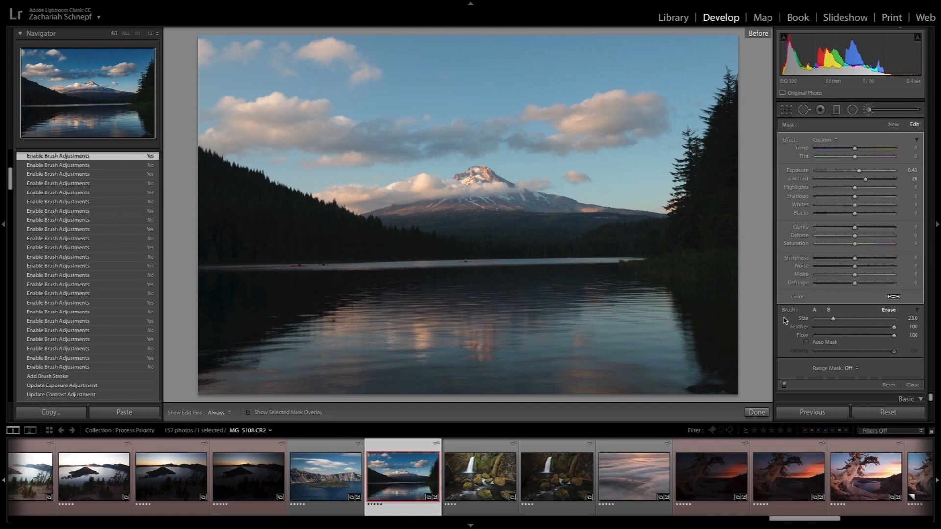
pyautogui.press('\\')
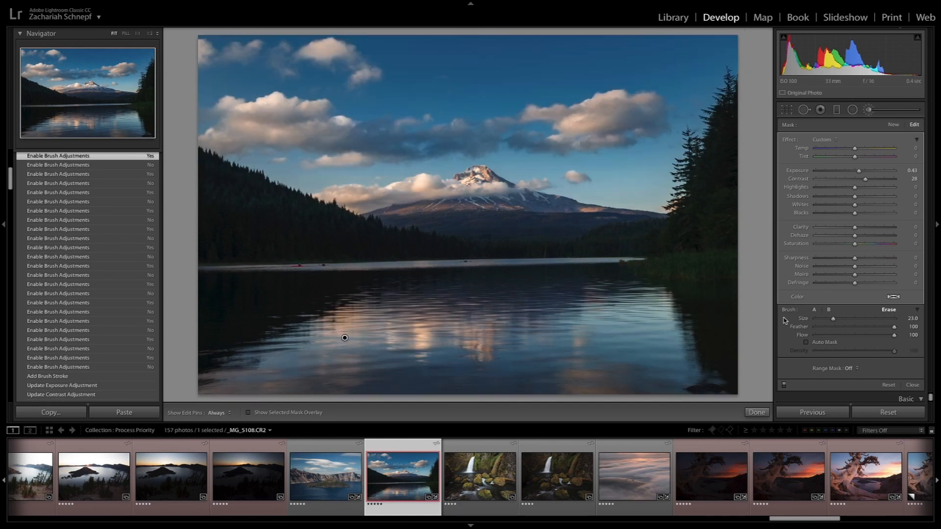
pyautogui.press('\\')
pyautogui.press('\\')
# Finish the brush adjustments and set the photo's global Shadows to +56, Highlights to −80 and Exposure to +0.35.
pyautogui.click(756, 412)
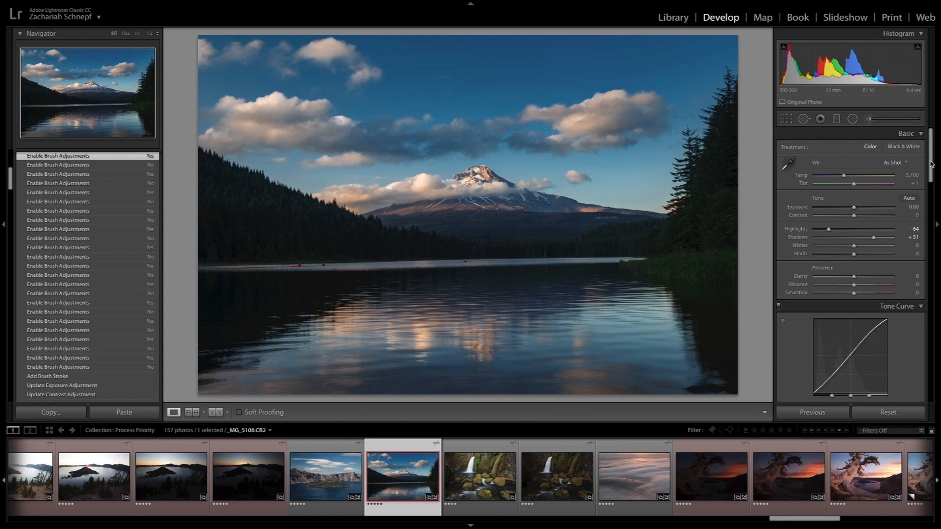
pyautogui.moveTo(931, 162)
pyautogui.mouseDown()
pyautogui.moveTo(933, 182)
pyautogui.moveTo(933, 166)
pyautogui.mouseUp()
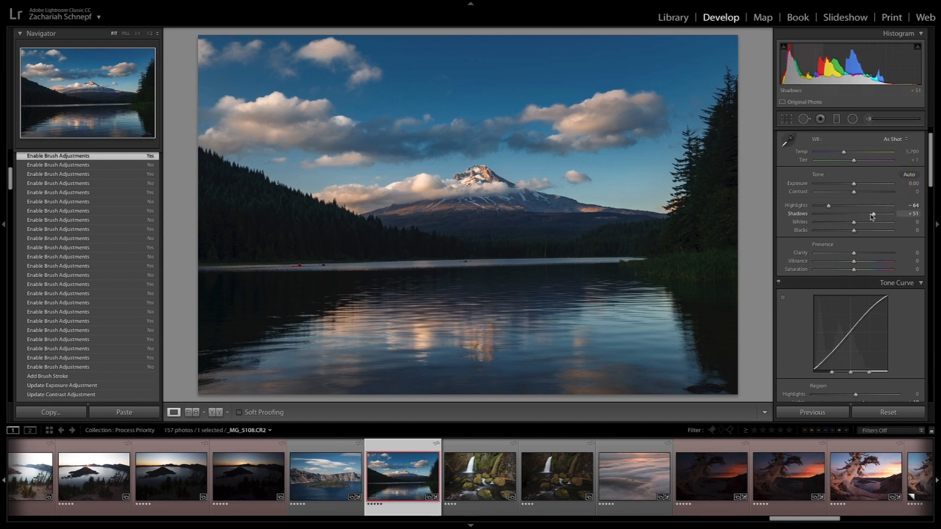
pyautogui.moveTo(874, 214); pyautogui.dragTo(875, 214)
pyautogui.moveTo(876, 215); pyautogui.dragTo(876, 214)
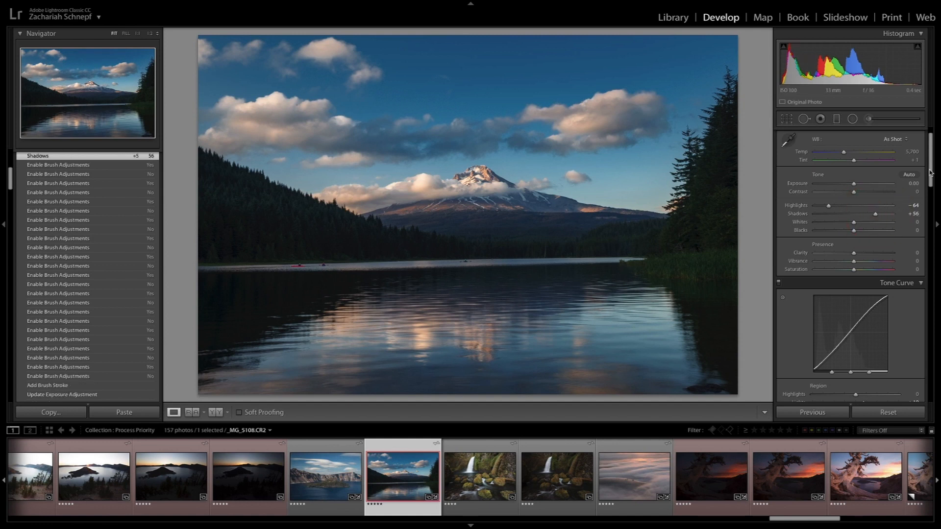
pyautogui.moveTo(930, 171); pyautogui.dragTo(930, 175)
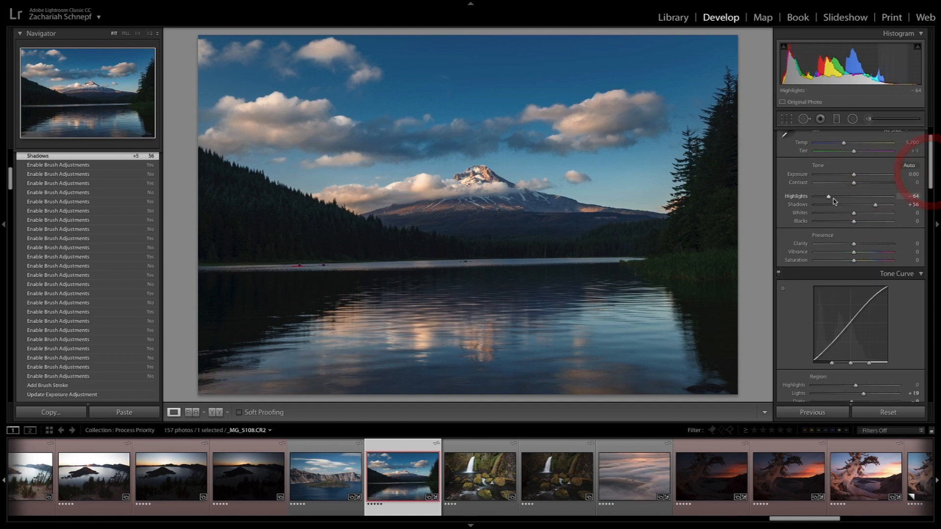
pyautogui.moveTo(829, 197); pyautogui.dragTo(856, 177)
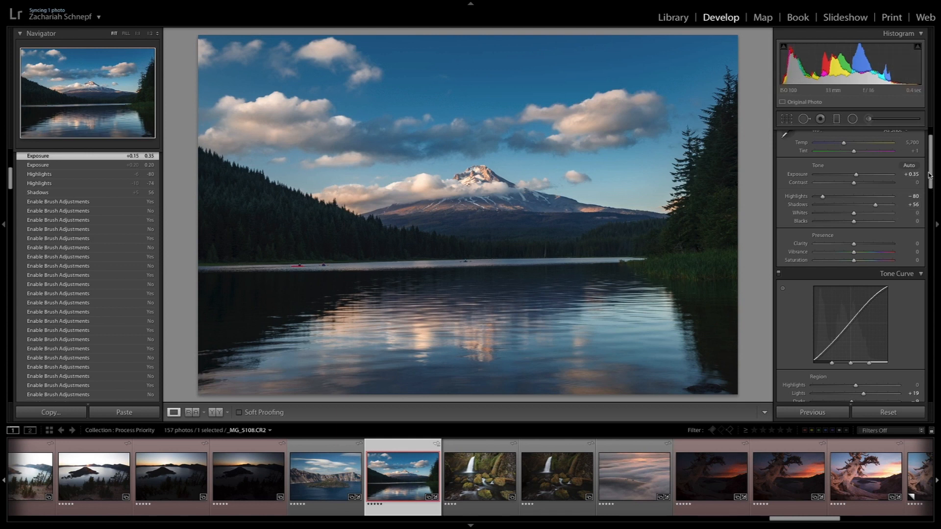
# Set the Darks region of the tone curve to −19.
pyautogui.moveTo(930, 176); pyautogui.dragTo(928, 194)
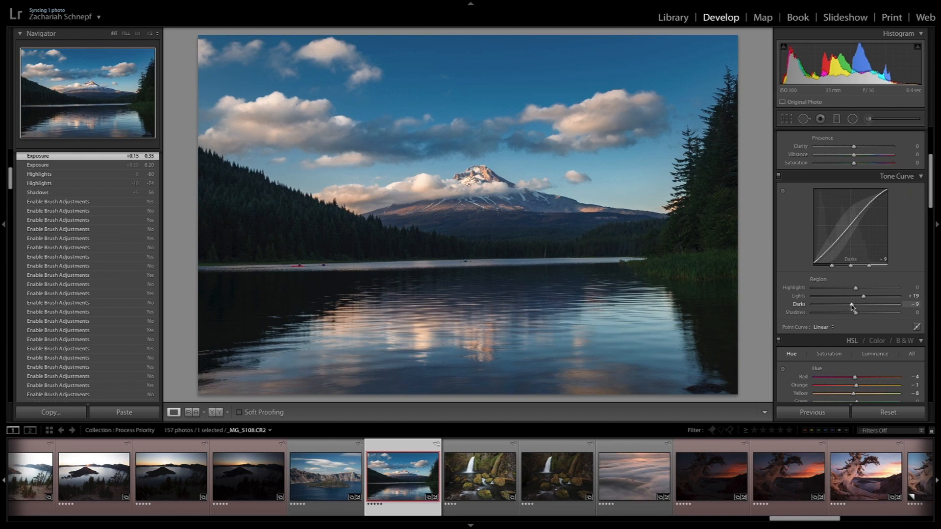
pyautogui.moveTo(852, 306); pyautogui.dragTo(847, 307)
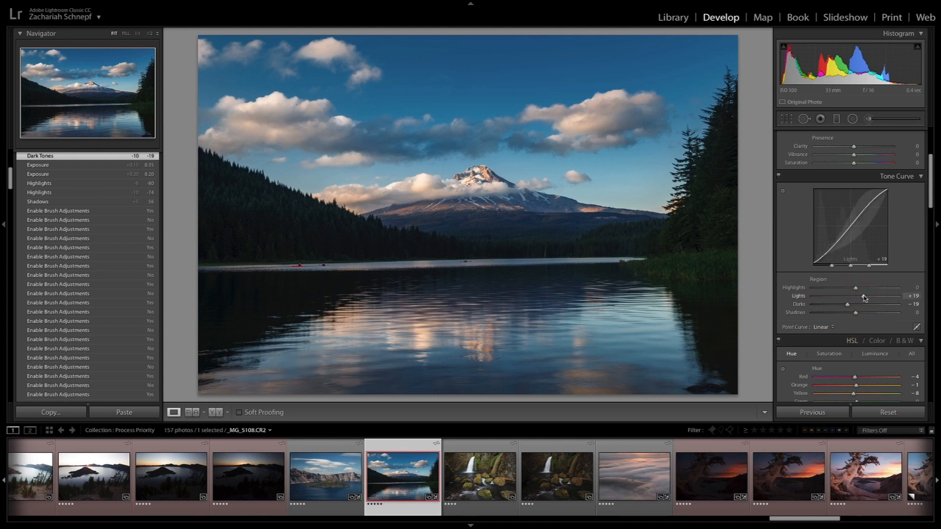
# Set the white balance to Temp 6,065 and Tint +3, and compare the photo with its Before version.
pyautogui.scroll(5, 921, 196)
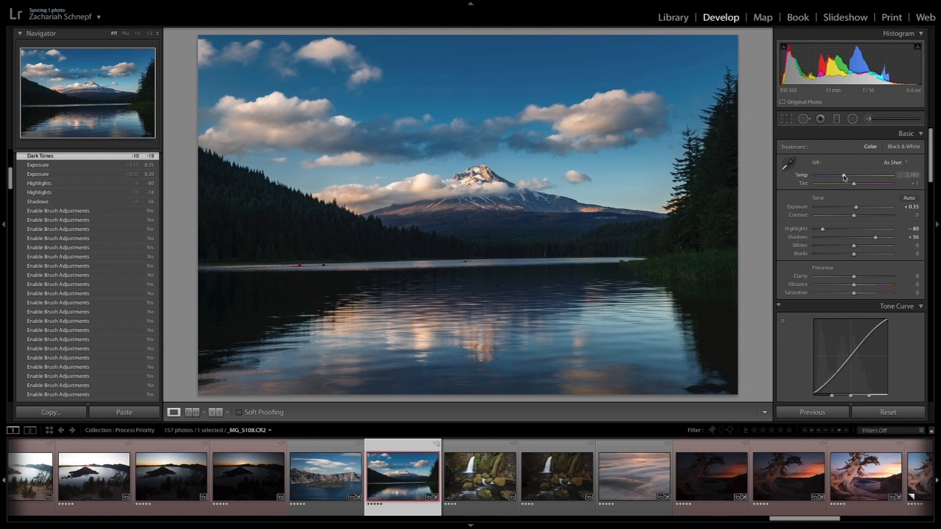
pyautogui.moveTo(843, 177); pyautogui.dragTo(855, 186)
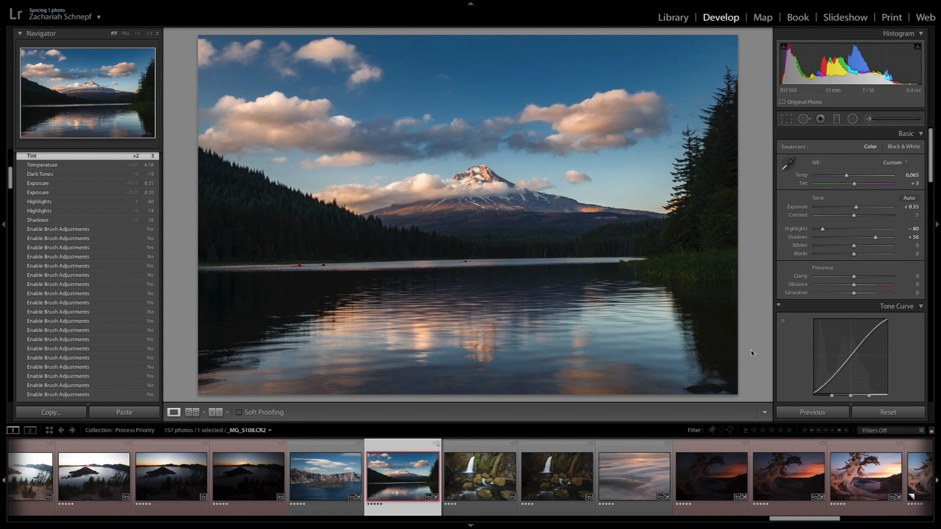
pyautogui.press('\\')
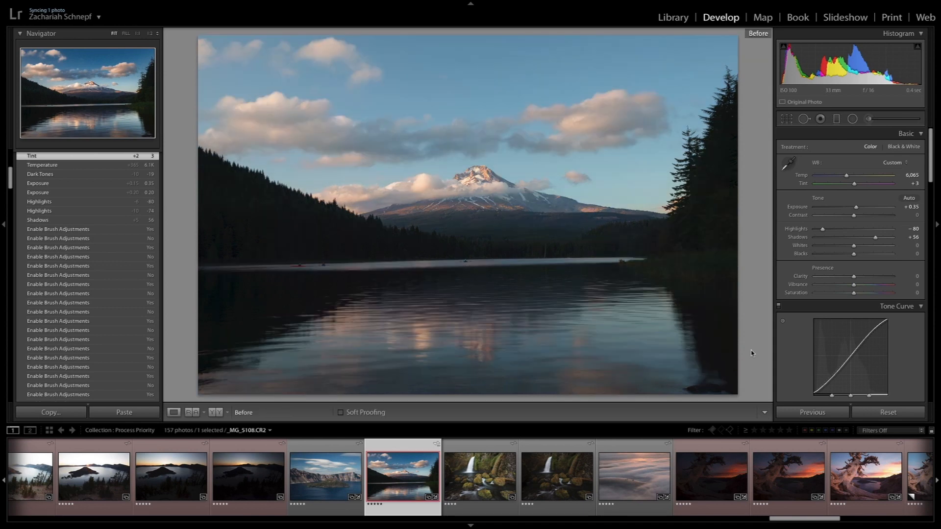
pyautogui.press('\\')
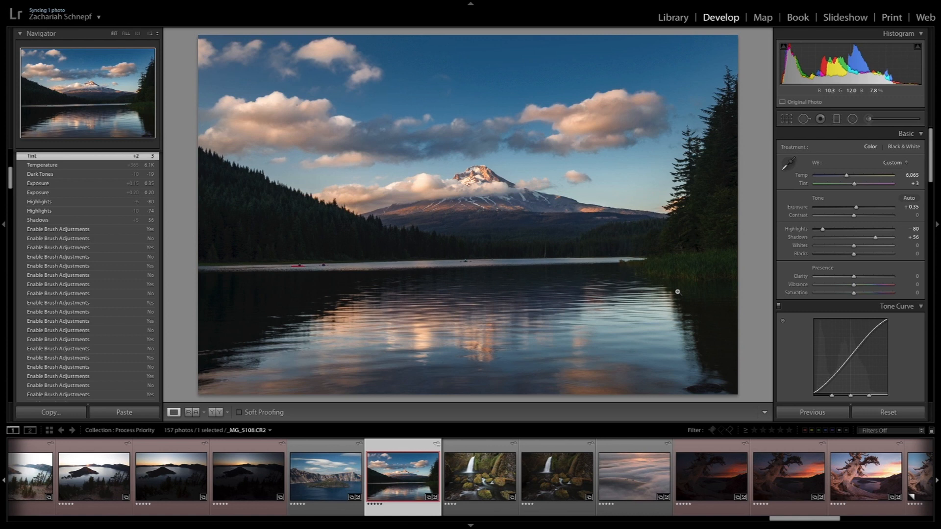
# Try a cooler white balance and a Temp of 6,043, and undo both temperature changes.
pyautogui.moveTo(846, 176); pyautogui.dragTo(843, 175)
pyautogui.moveTo(843, 175); pyautogui.dragTo(848, 178)
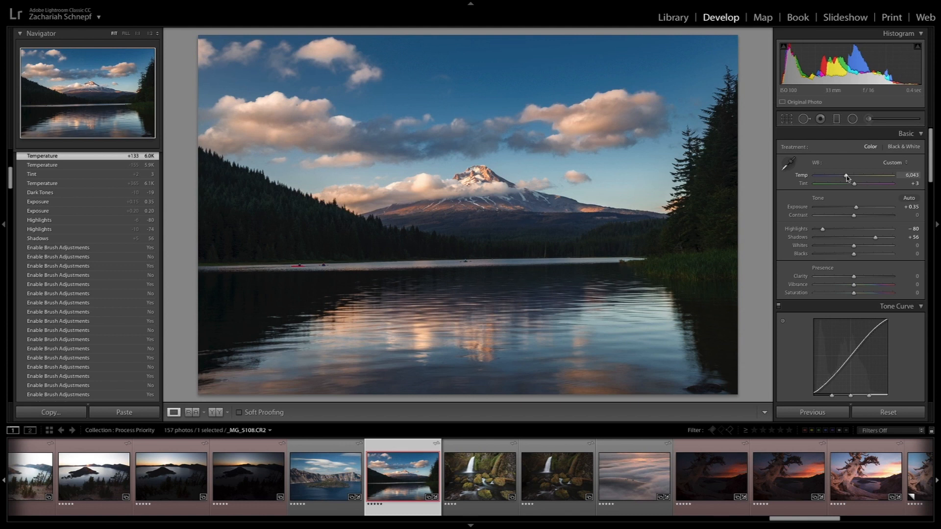
pyautogui.hotkey('ctrl', 'z')
pyautogui.hotkey('ctrl', 'z')
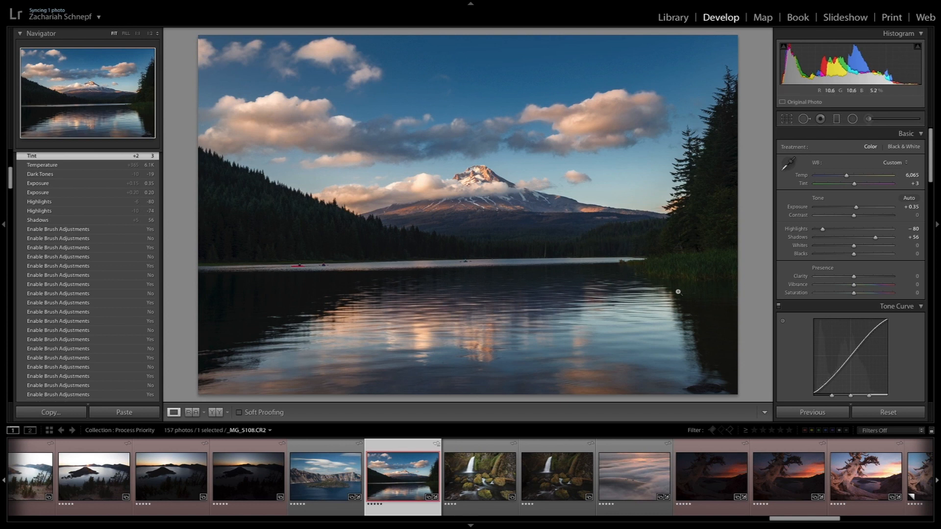